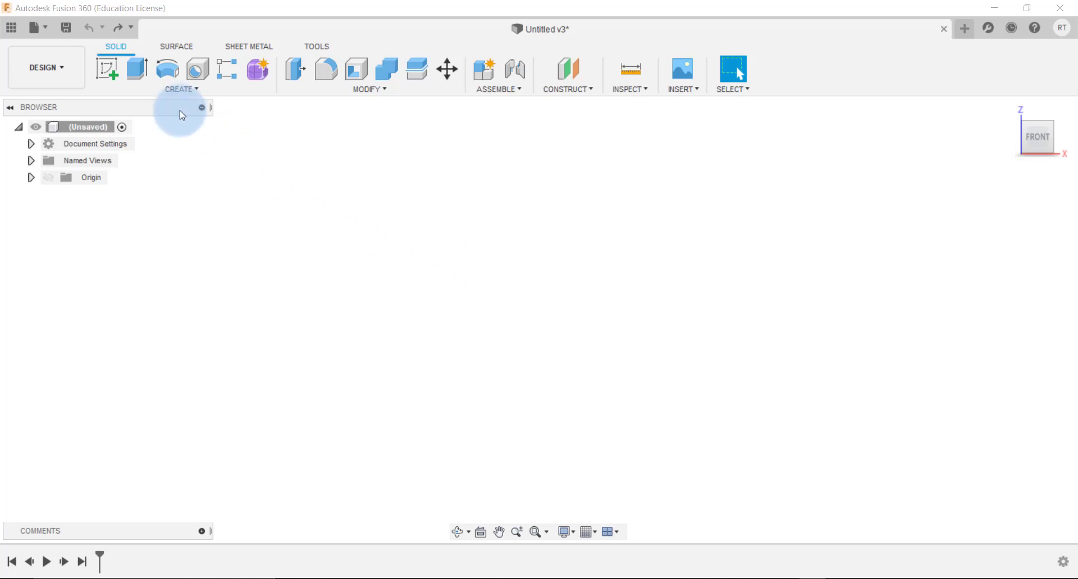
# Create a new sketch on the front (XZ) origin plane.
pyautogui.click(106, 68)
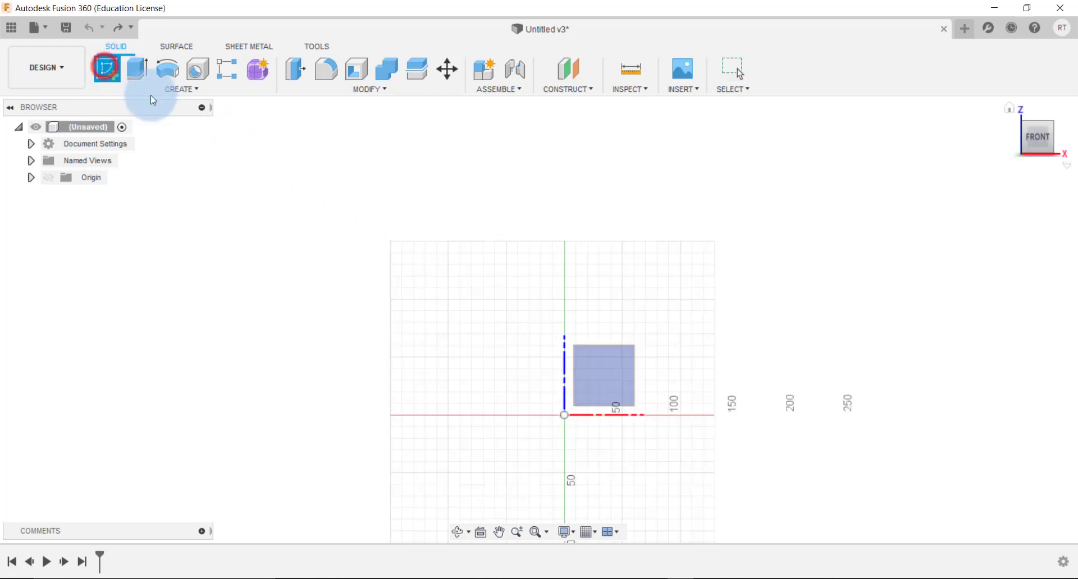
pyautogui.click(605, 386)
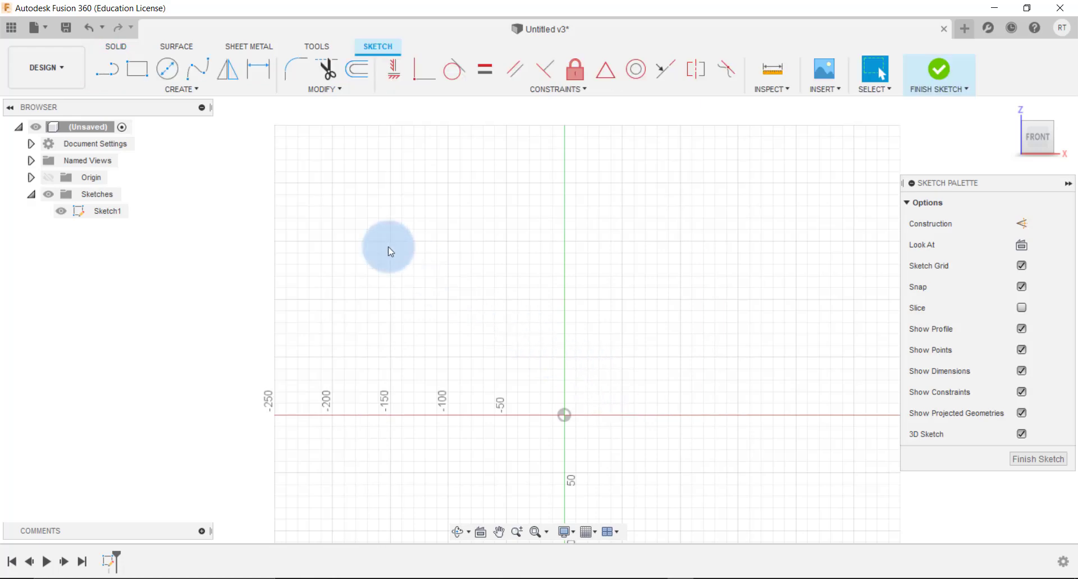
# Draw the base line from the origin, the front upright and the seat line.
pyautogui.click(107, 68)
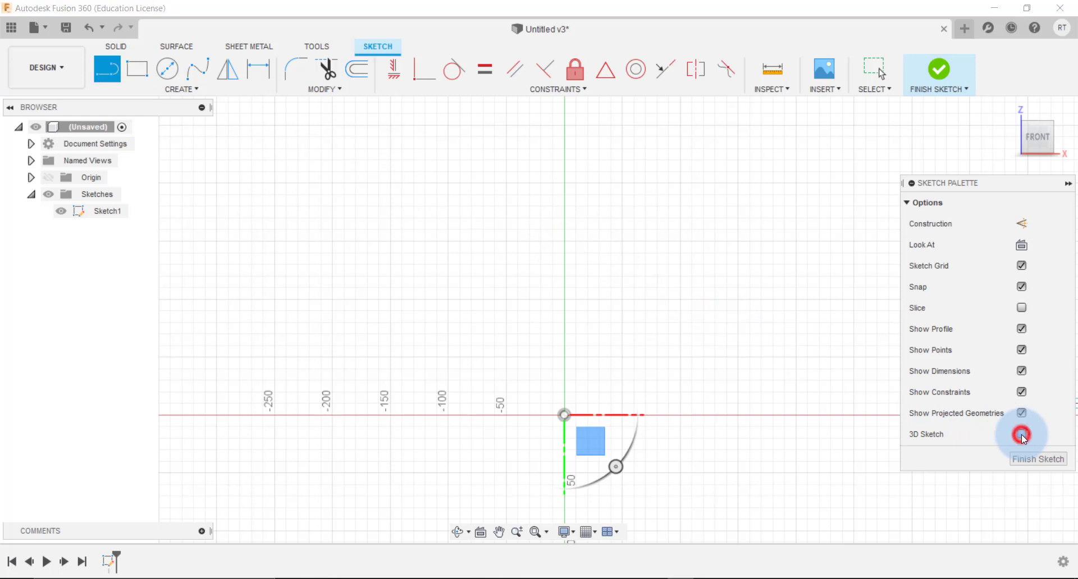
pyautogui.press('Escape')
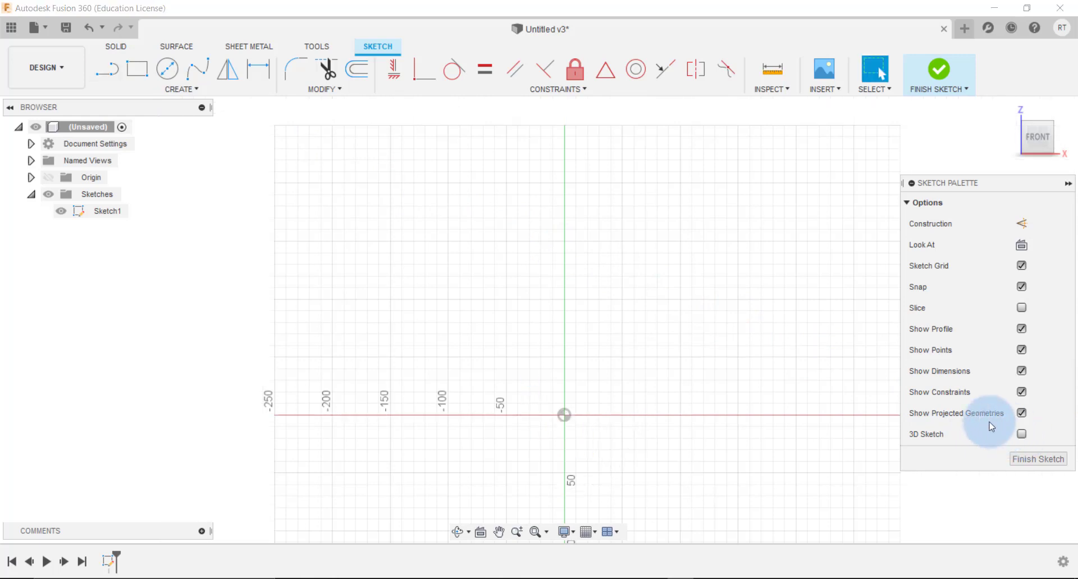
pyautogui.click(113, 75)
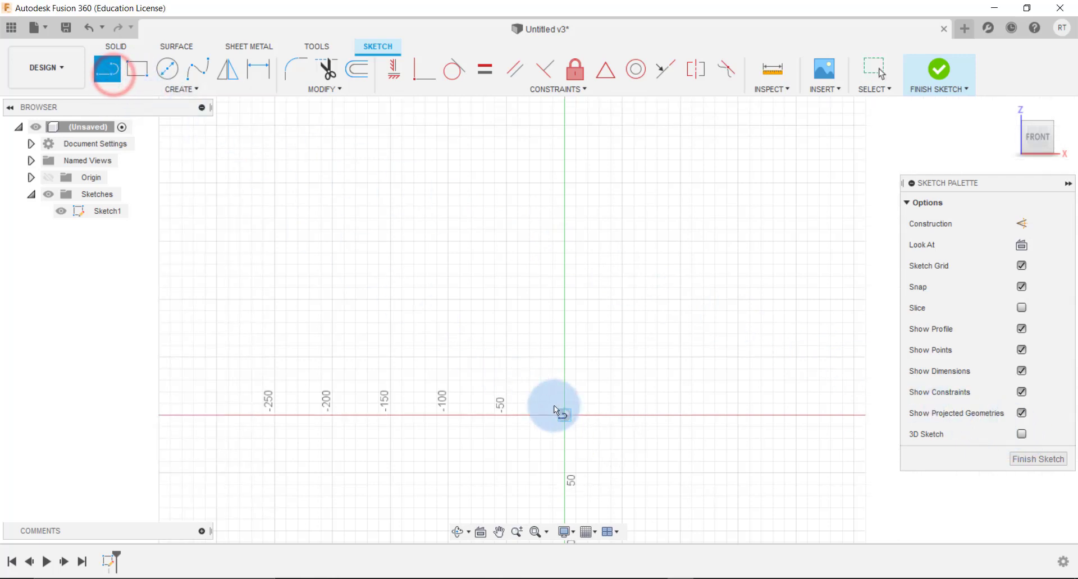
pyautogui.click(573, 414)
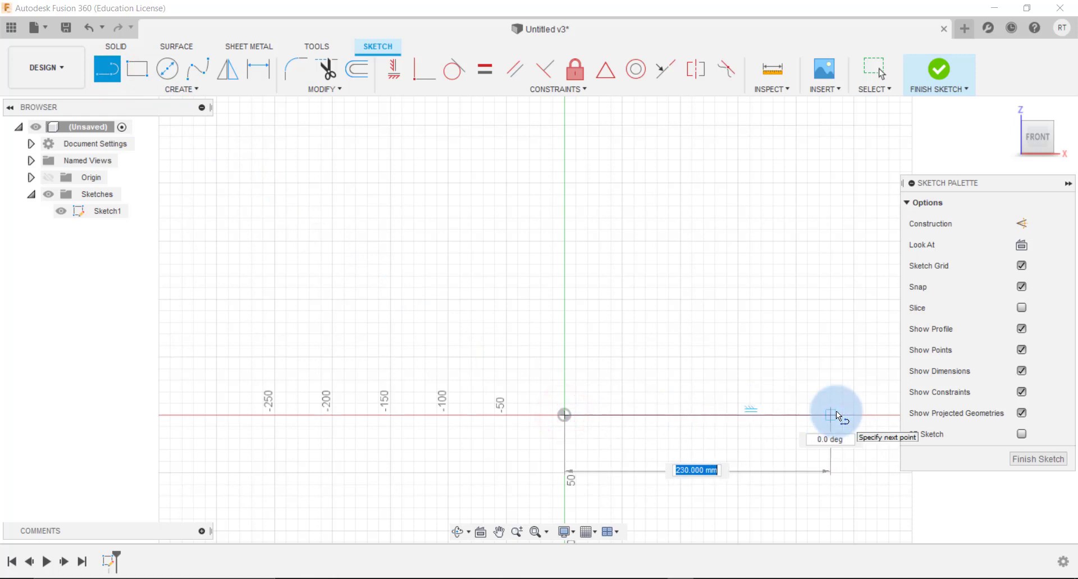
pyautogui.click(831, 415)
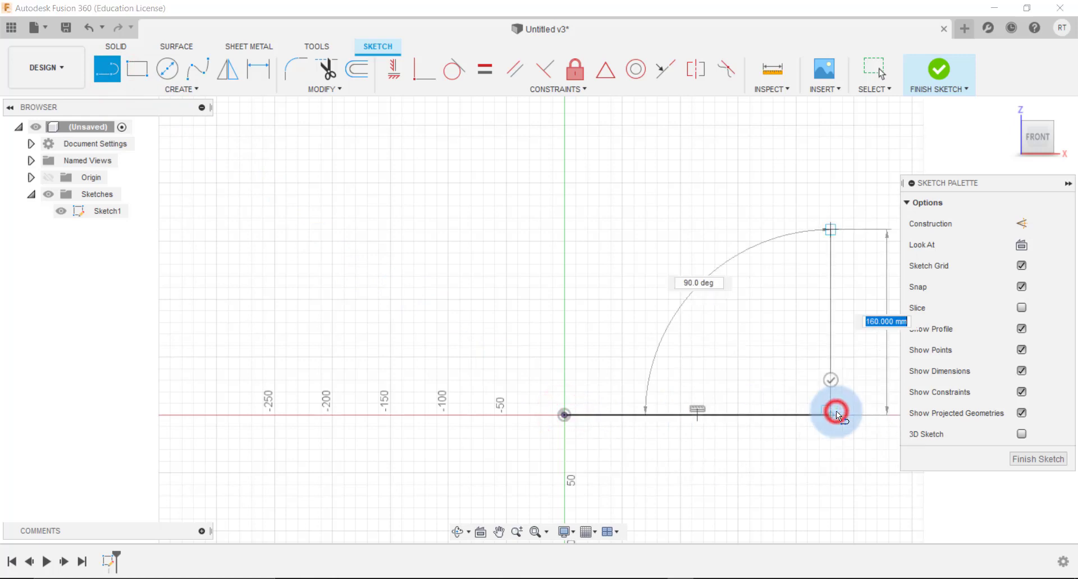
pyautogui.moveTo(830, 415); pyautogui.dragTo(834, 231)
pyautogui.click(830, 218)
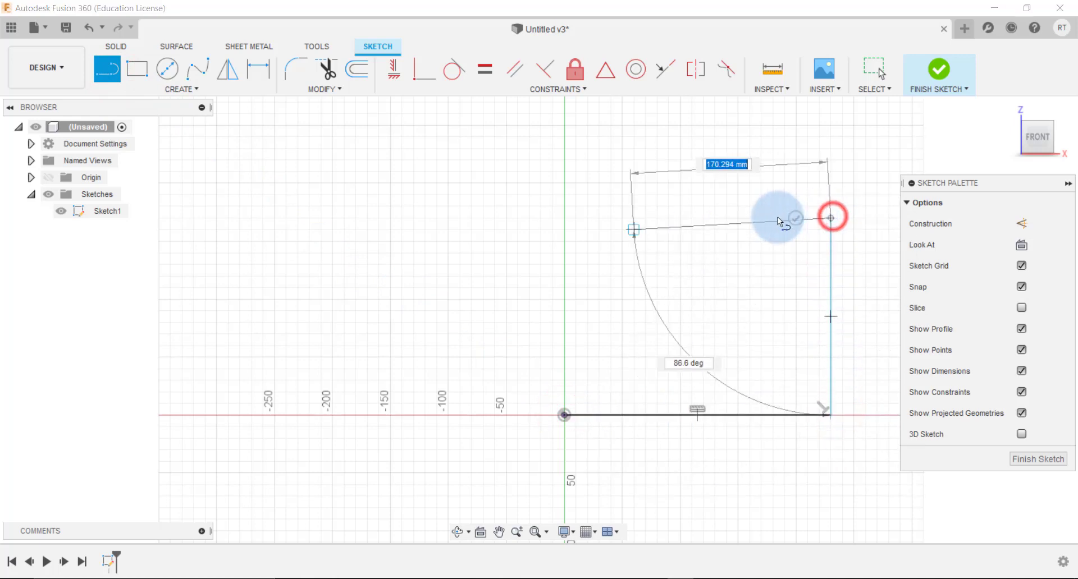
pyautogui.click(603, 219)
# Add the backrest line topped by a tangent arc to close off the open profile.
pyautogui.scroll(-1, 604, 223)
pyautogui.scroll(-1, 602, 222)
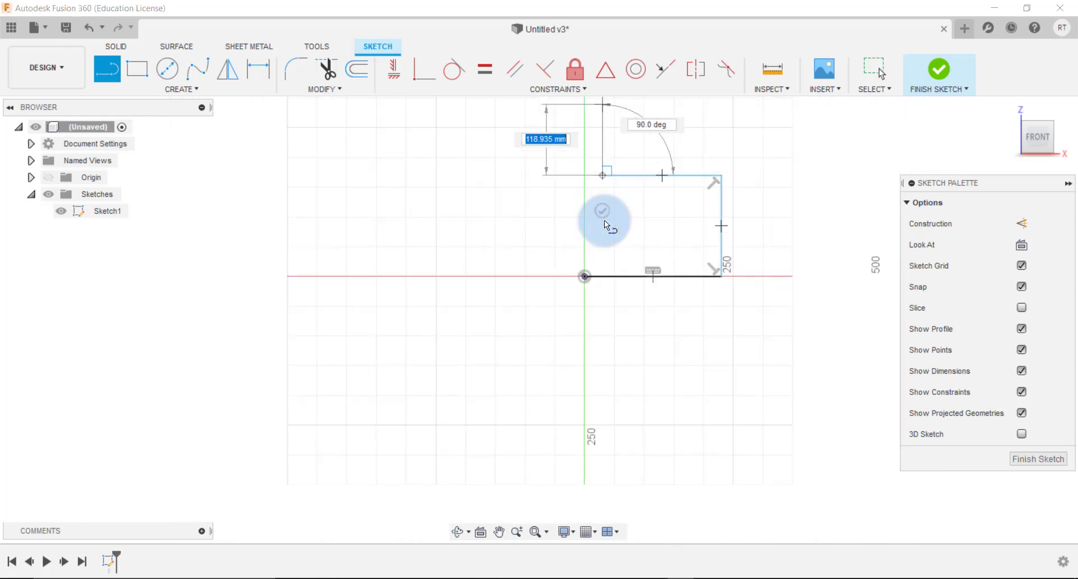
pyautogui.scroll(-1, 602, 222)
pyautogui.scroll(-1, 600, 222)
pyautogui.click(568, 234)
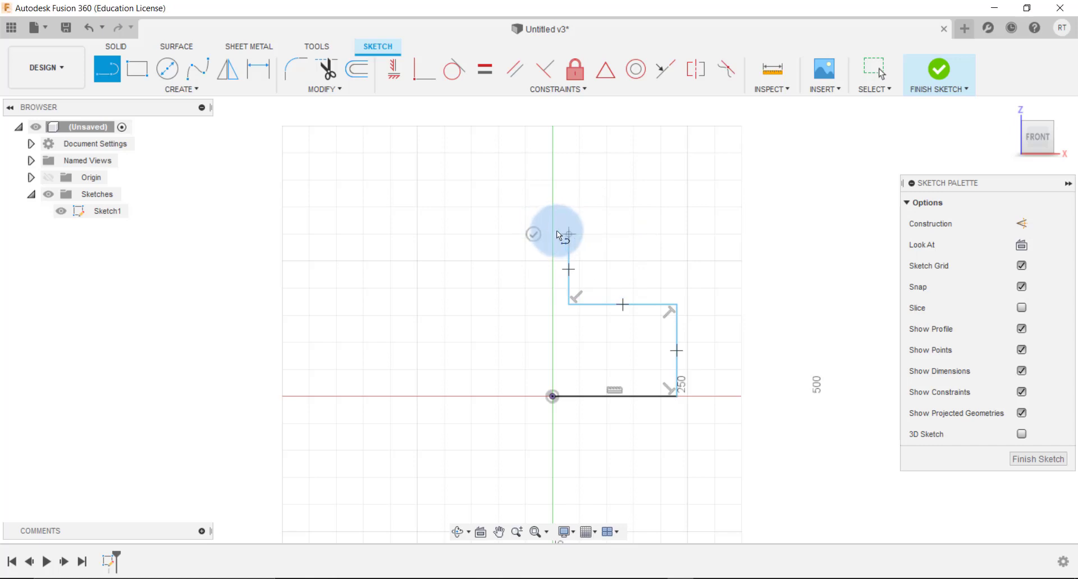
pyautogui.click(568, 234)
pyautogui.moveTo(559, 209); pyautogui.dragTo(541, 242)
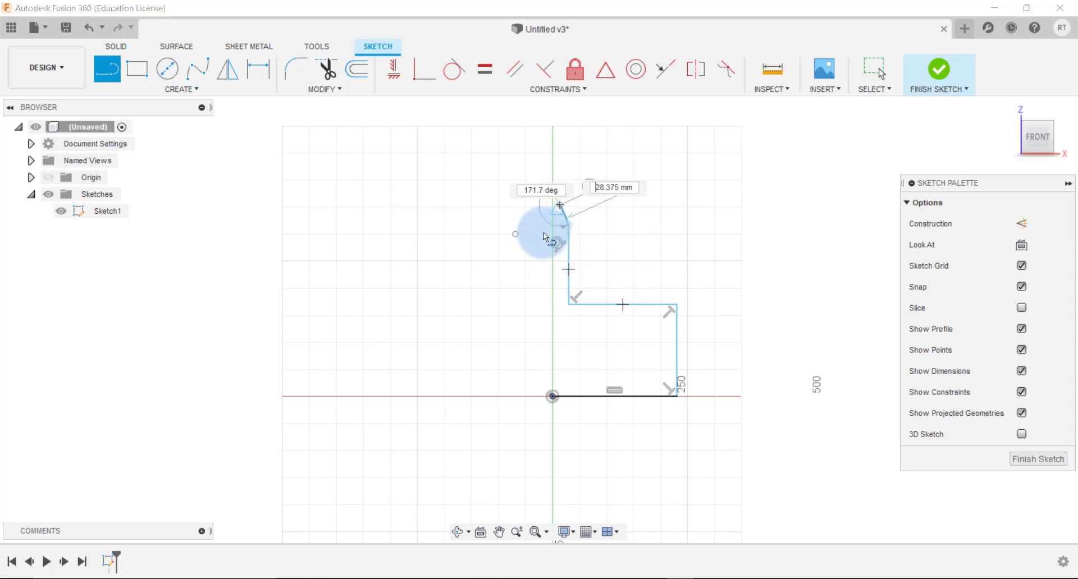
pyautogui.press('Escape')
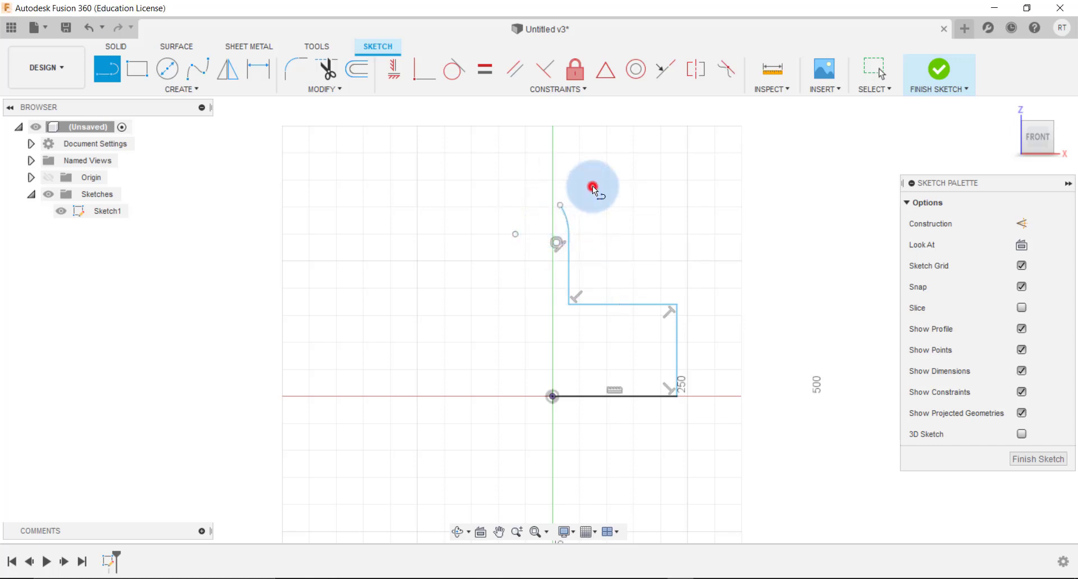
pyautogui.scroll(2, 592, 187)
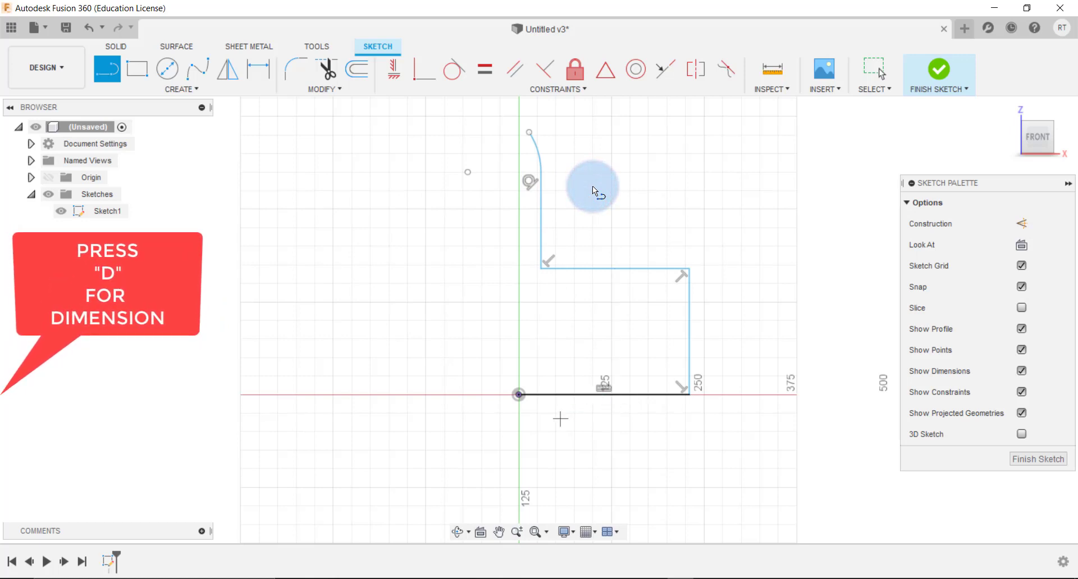
# Dimension the base line at 100 mm and the front upright at 85 mm.
pyautogui.press('d')
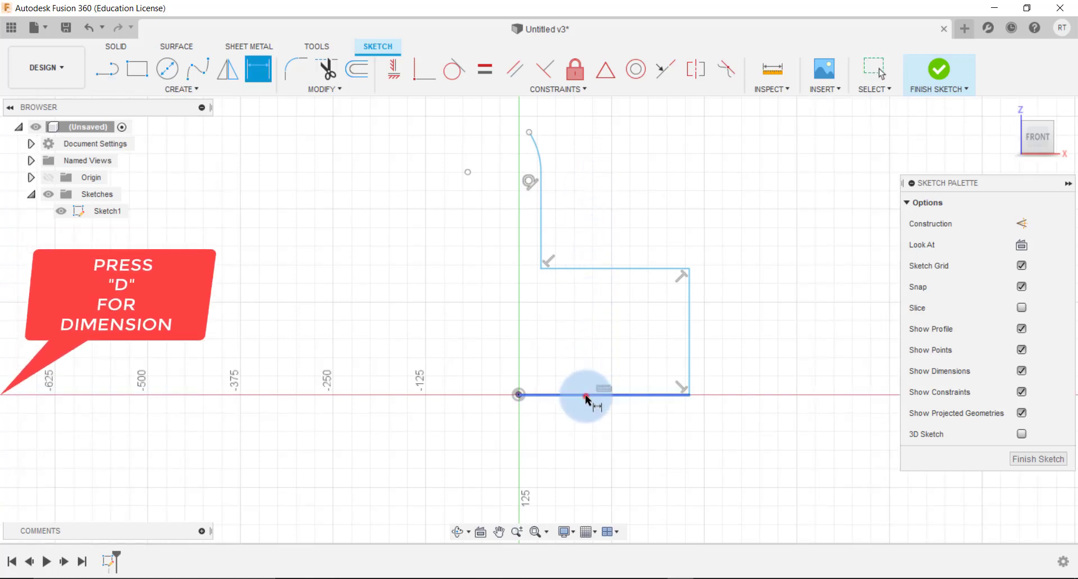
pyautogui.click(585, 395)
pyautogui.click(590, 464)
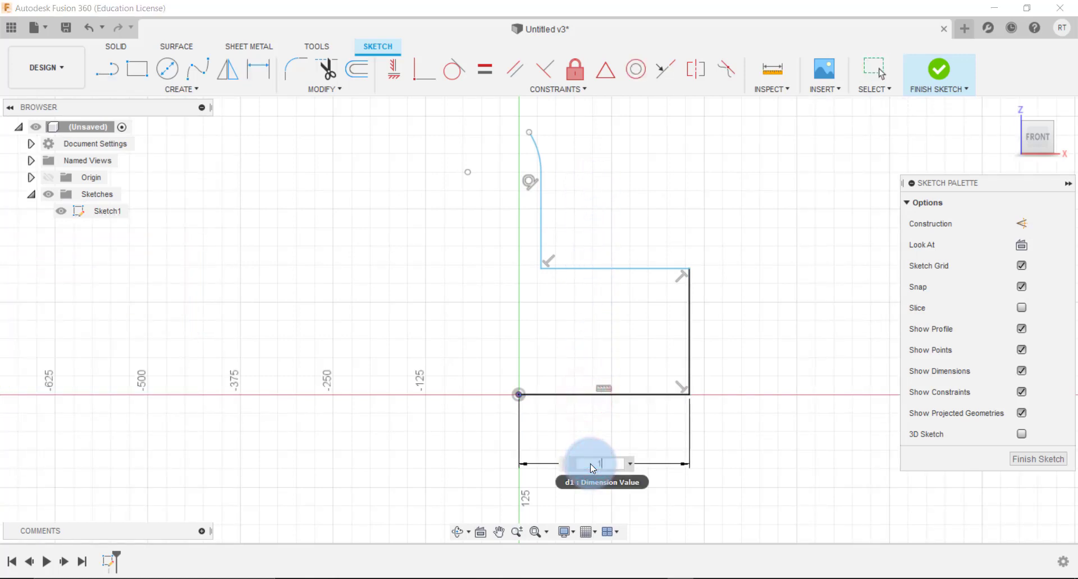
pyautogui.write('100')
pyautogui.press('Return')
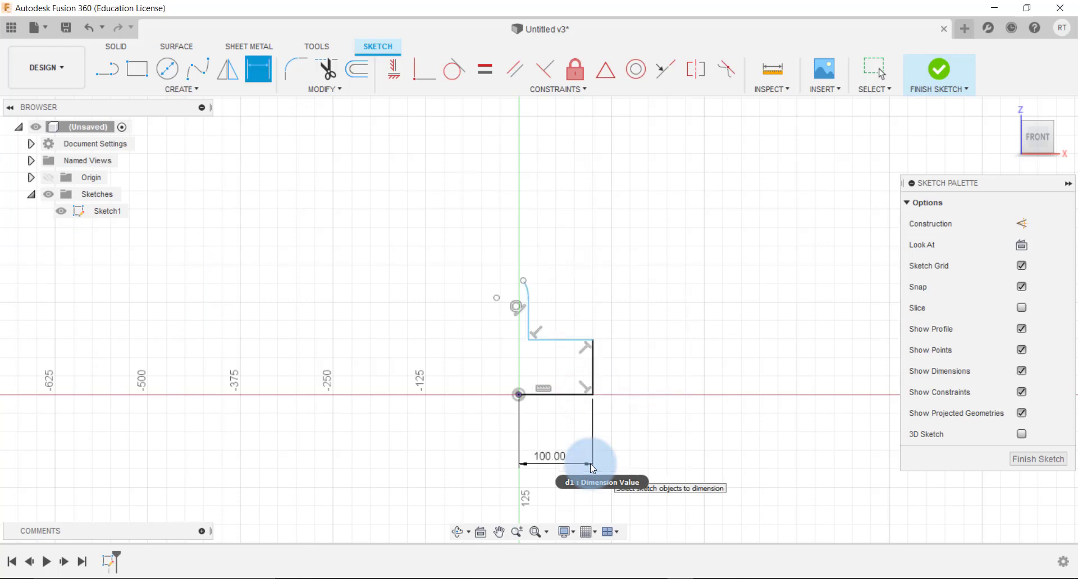
pyautogui.click(595, 381)
pyautogui.click(632, 376)
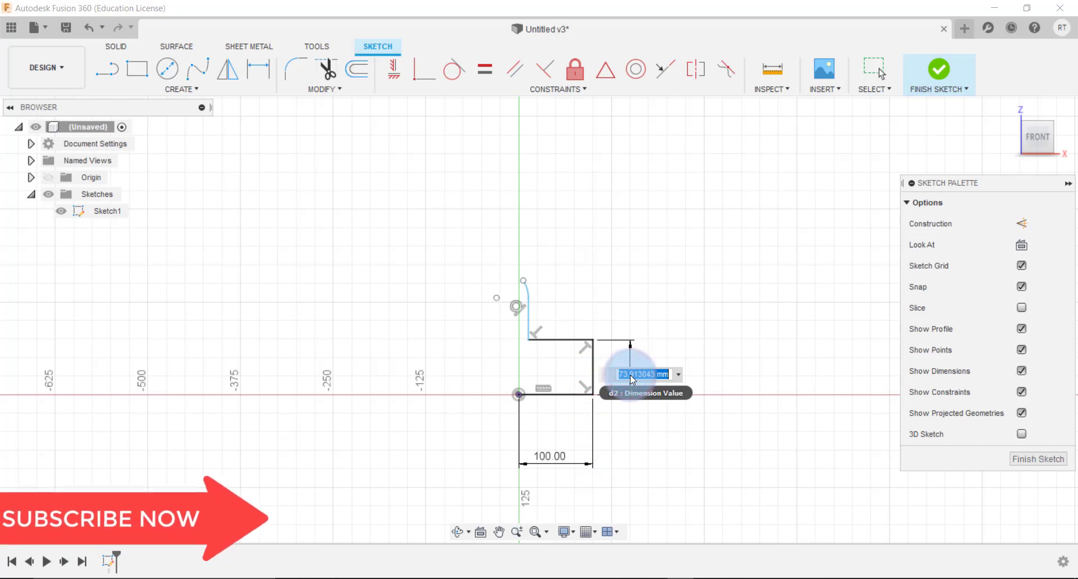
pyautogui.write('85')
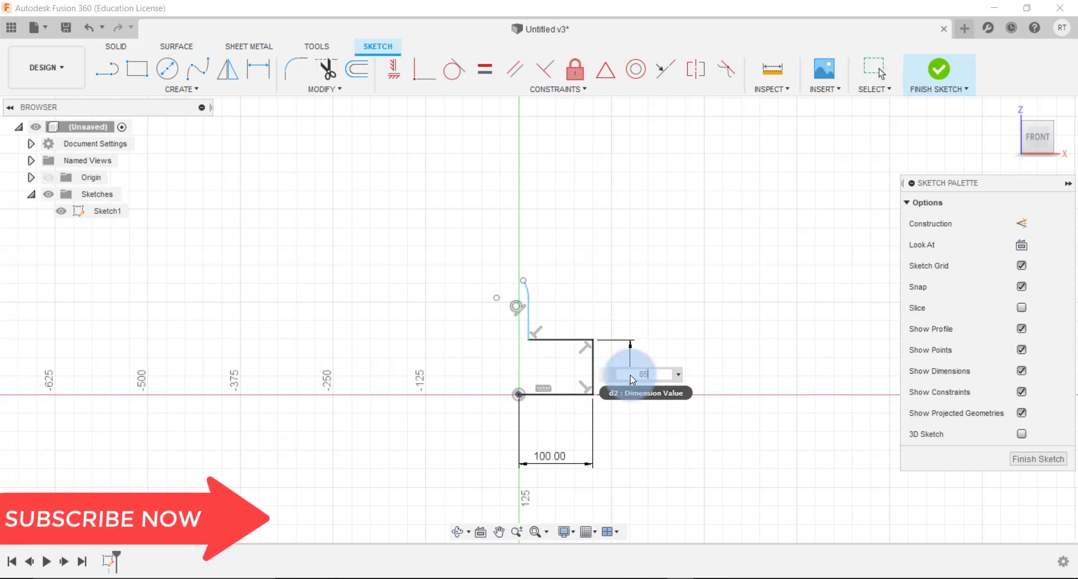
pyautogui.press('Return')
pyautogui.scroll(3, 623, 374)
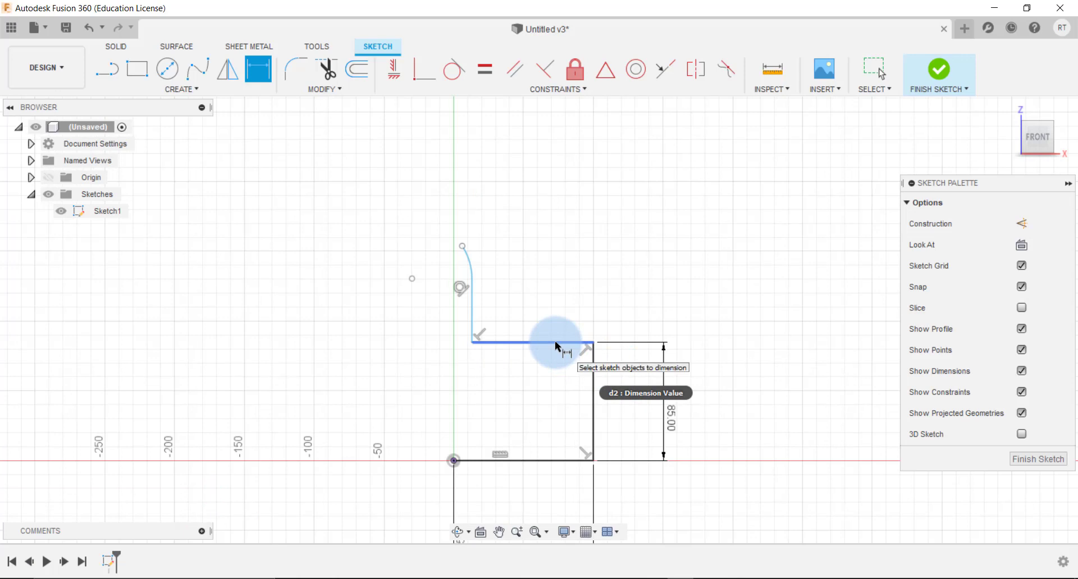
# Dimension the seat line at 85 mm.
pyautogui.click(556, 344)
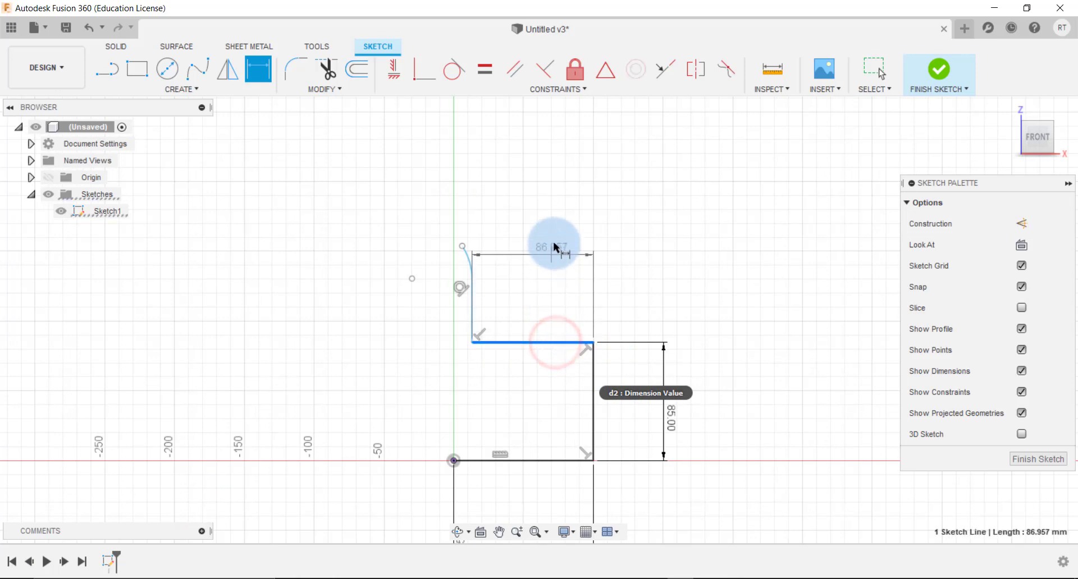
pyautogui.click(553, 235)
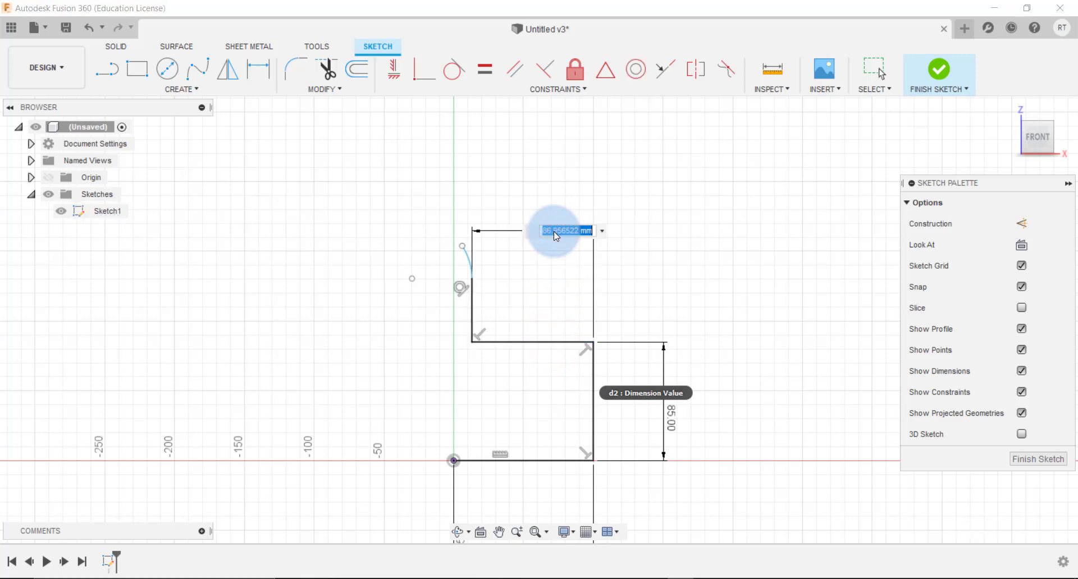
pyautogui.press('Return')
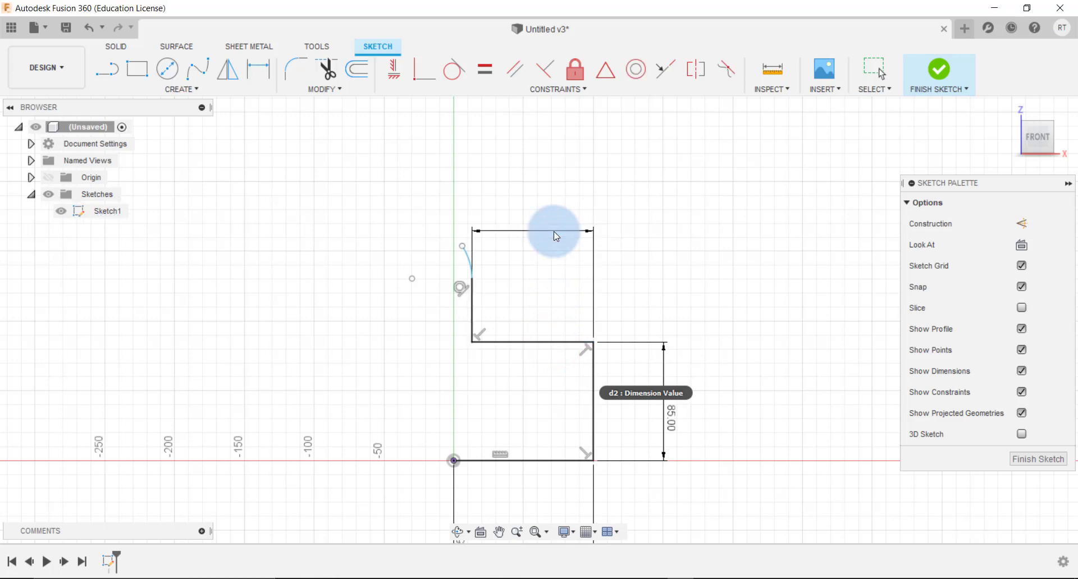
pyautogui.scroll(3, 555, 236)
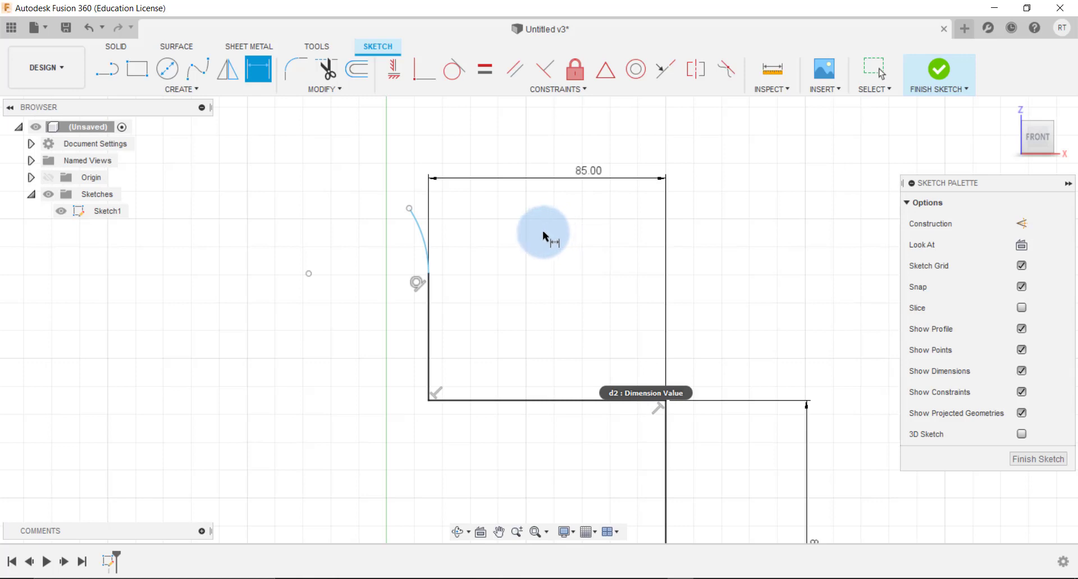
# Give the backrest arc a 50 mm radius and 26.50 between its endpoints.
pyautogui.click(422, 245)
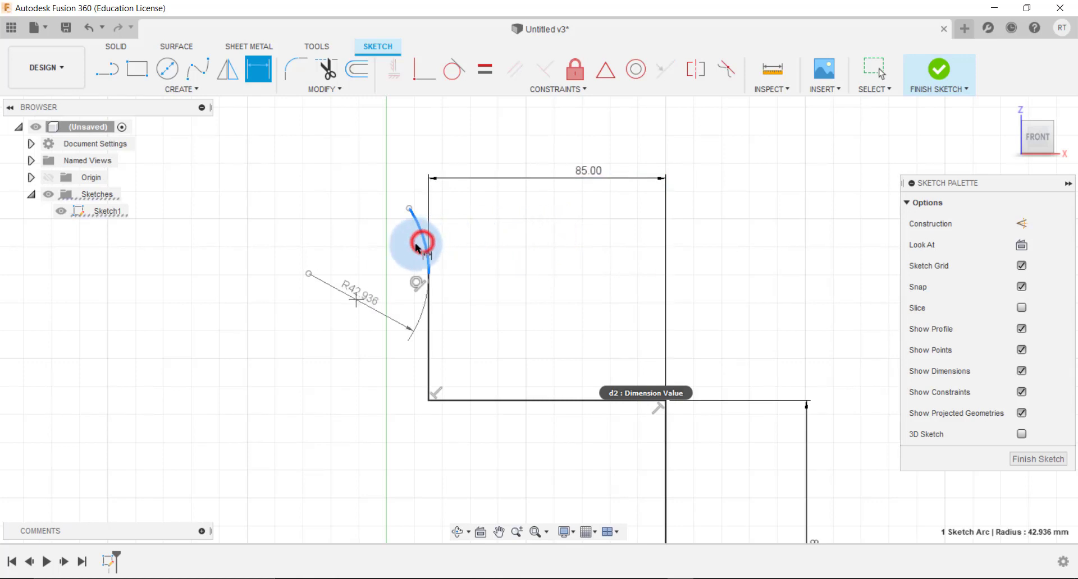
pyautogui.click(363, 268)
pyautogui.write('50')
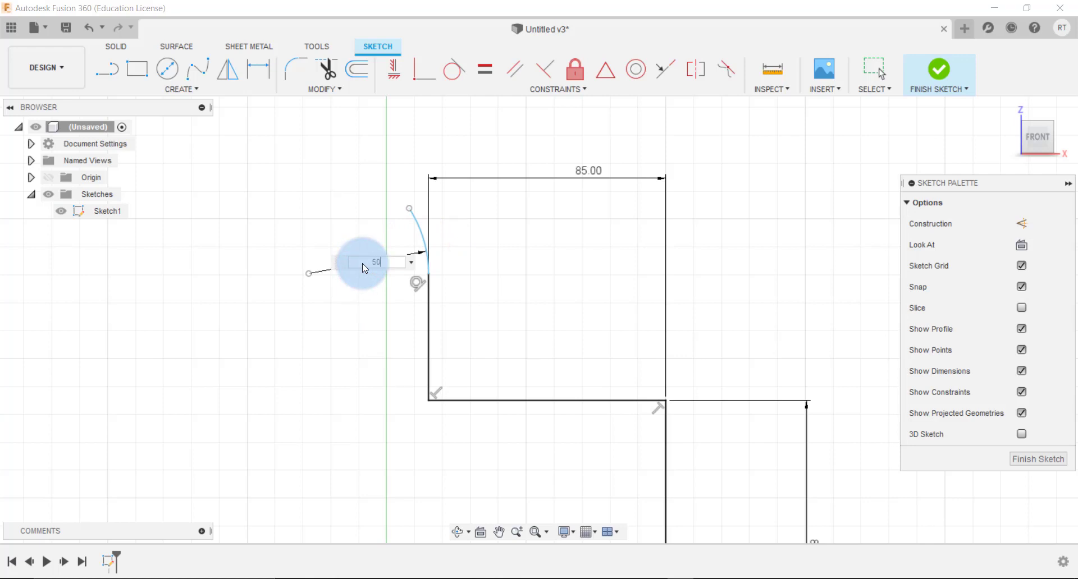
pyautogui.press('Return')
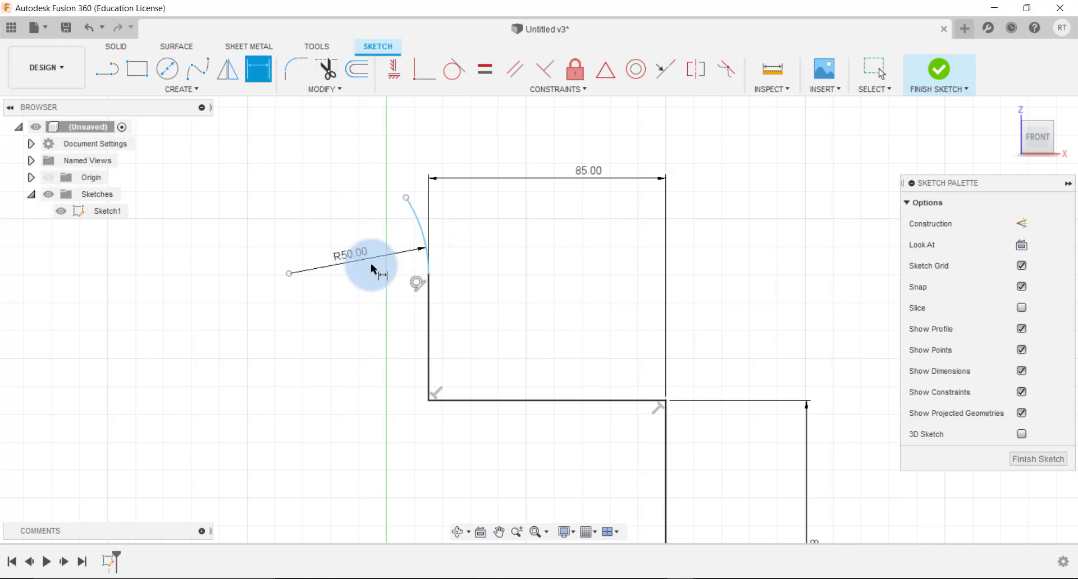
pyautogui.scroll(2, 435, 279)
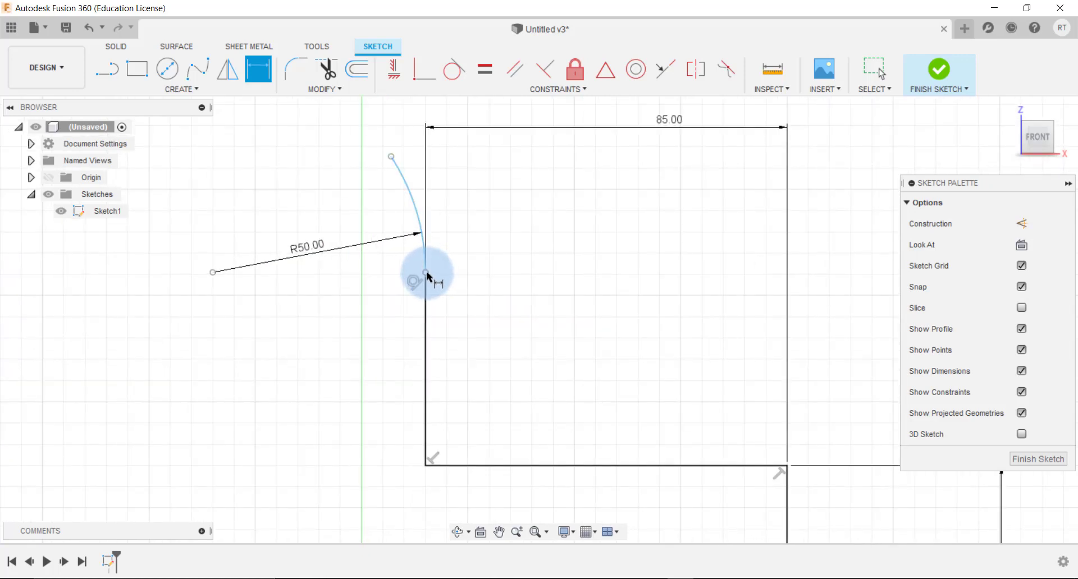
pyautogui.click(425, 273)
pyautogui.click(391, 157)
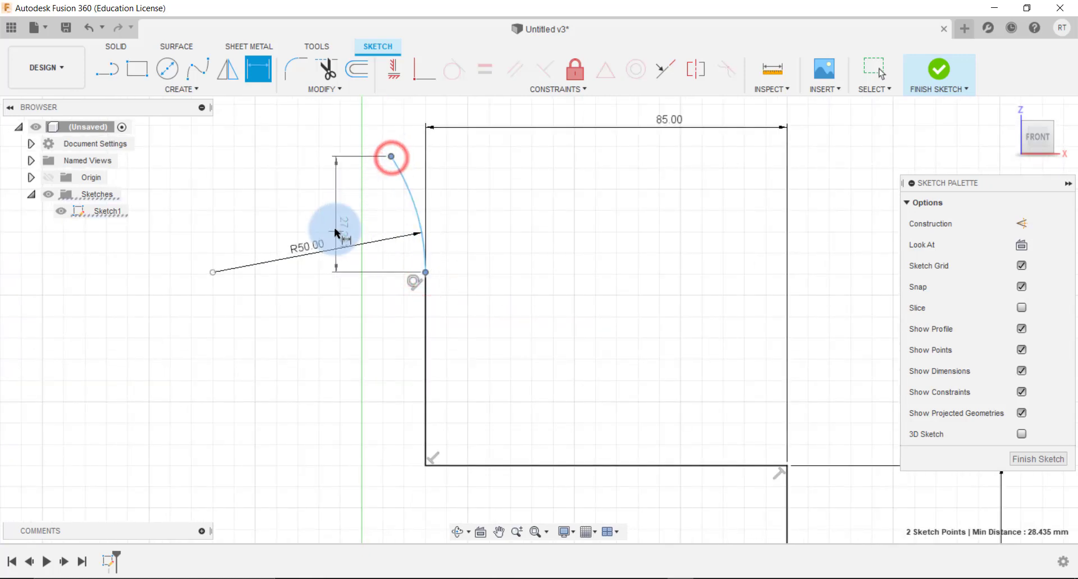
pyautogui.click(295, 284)
pyautogui.write('26.5')
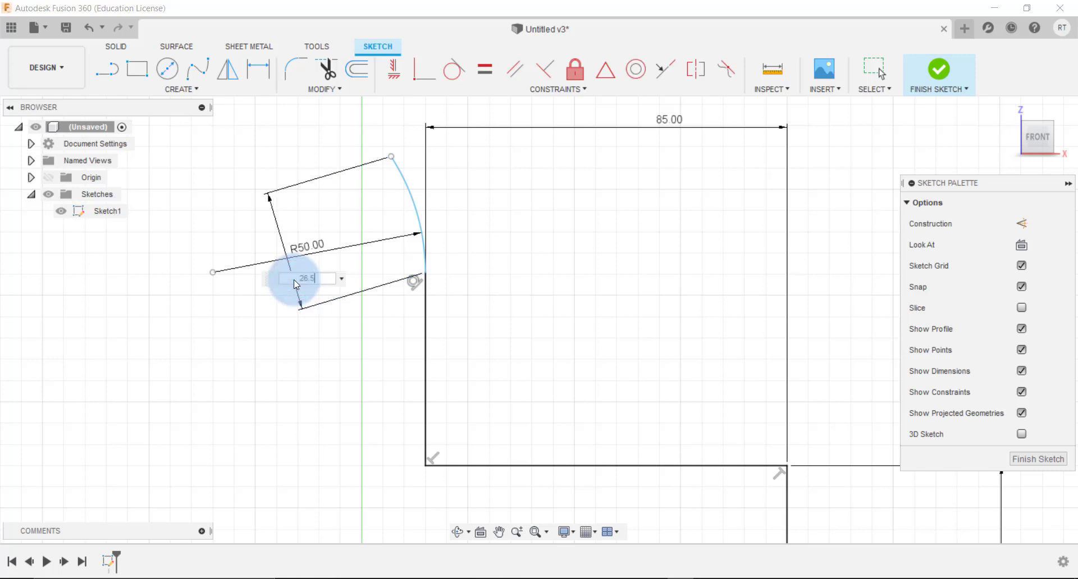
pyautogui.press('Return')
pyautogui.scroll(2, 581, 334)
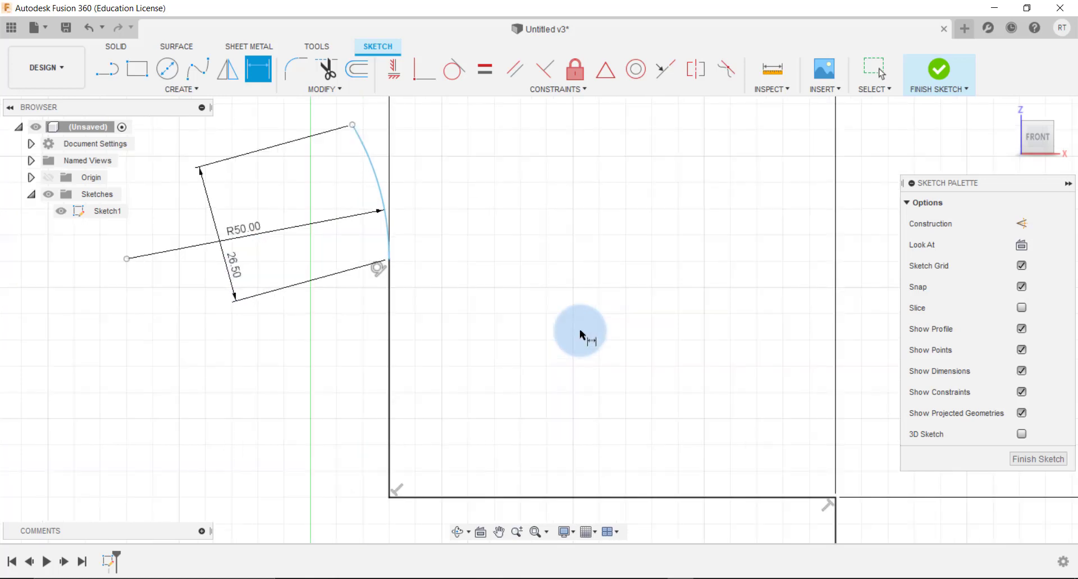
# Bring the whole profile into view and drag the arc's centre point upward.
pyautogui.scroll(-3, 581, 334)
pyautogui.scroll(-3, 581, 334)
pyautogui.scroll(-1, 578, 331)
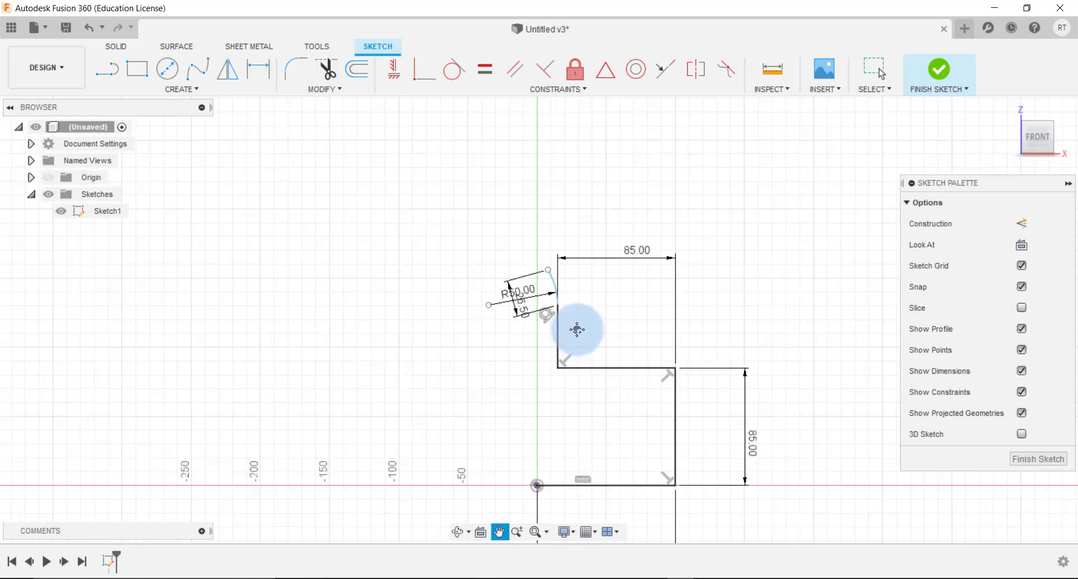
pyautogui.moveTo(577, 330); pyautogui.dragTo(514, 290)
pyautogui.press('d')
pyautogui.scroll(3, 439, 272)
pyautogui.scroll(2, 439, 273)
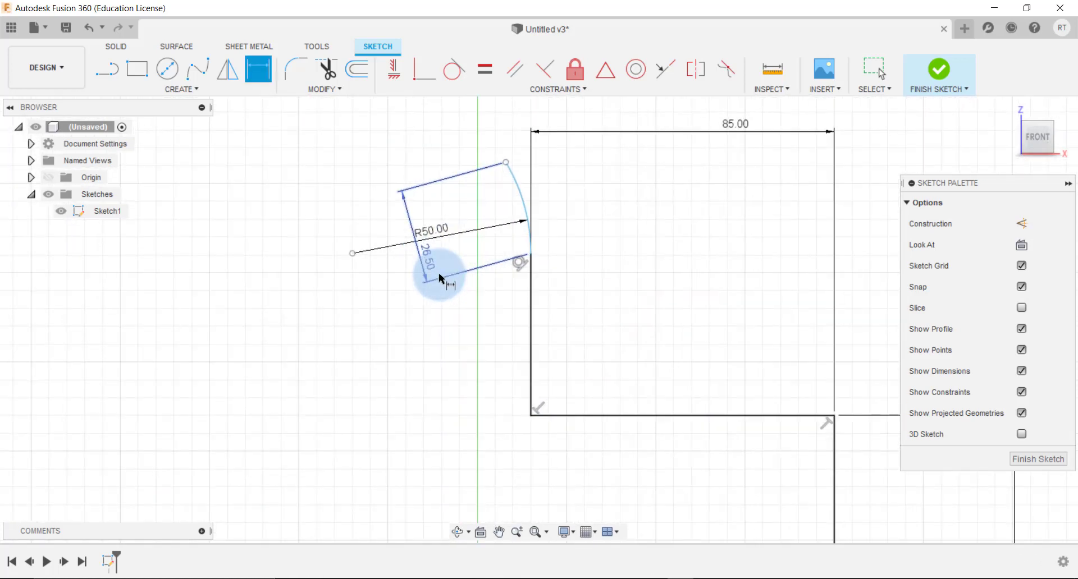
pyautogui.press('Escape')
pyautogui.moveTo(353, 253)
pyautogui.mouseDown()
pyautogui.moveTo(377, 245)
pyautogui.moveTo(378, 233)
pyautogui.mouseUp()
pyautogui.scroll(-2, 379, 238)
pyautogui.scroll(-1, 378, 237)
pyautogui.press('Escape')
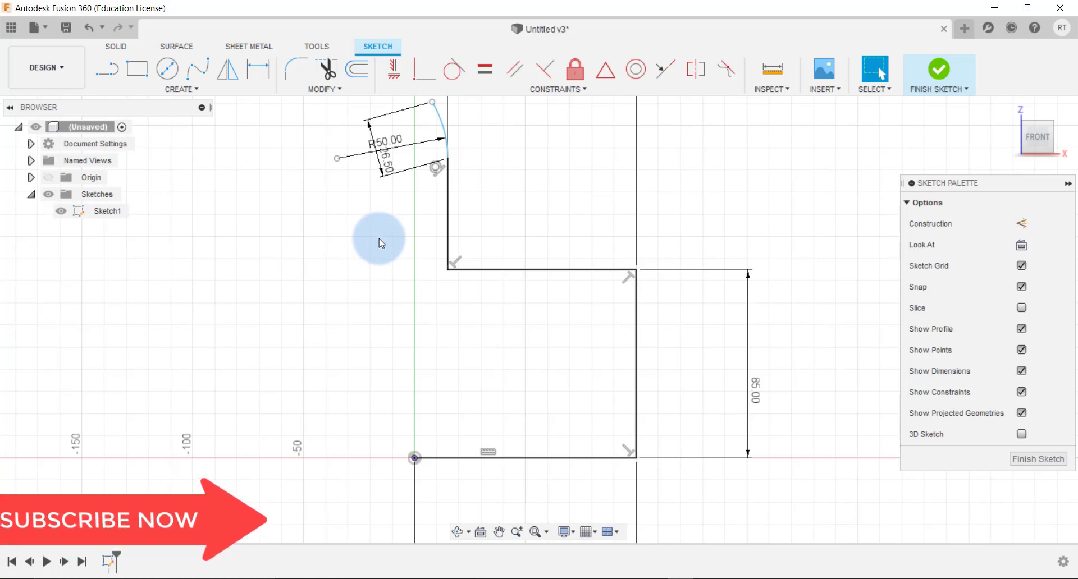
# Dimension the height from the origin to the arc's top end at 170 mm.
pyautogui.press('d')
pyautogui.click(415, 458)
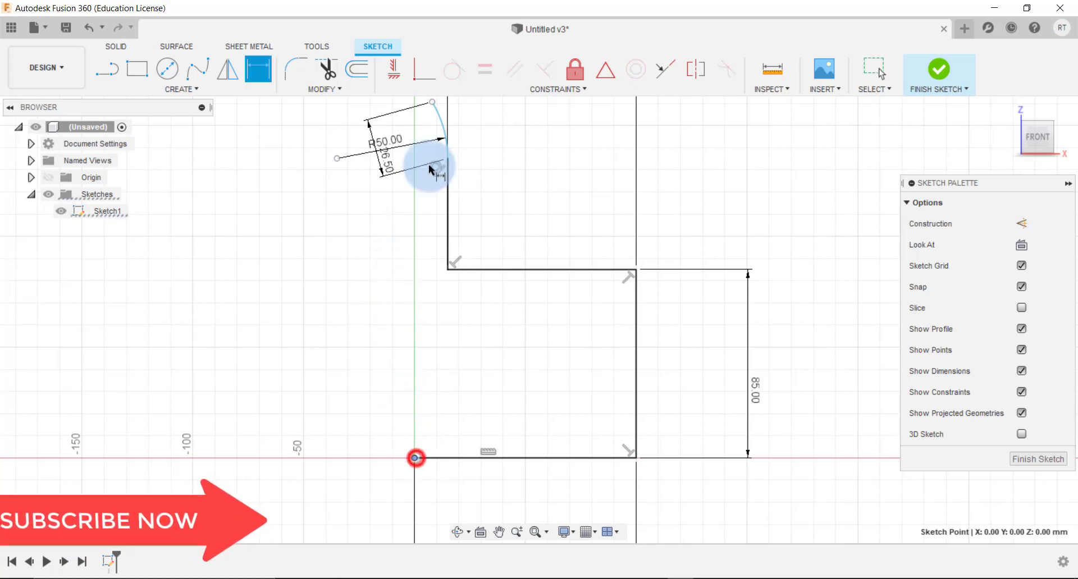
pyautogui.click(432, 102)
pyautogui.click(267, 210)
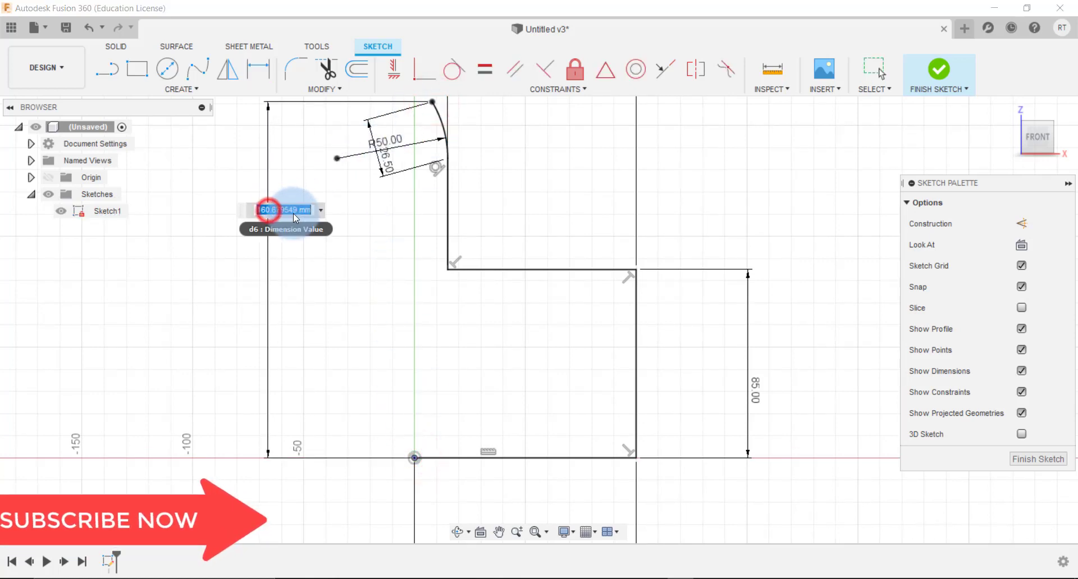
pyautogui.write('1')
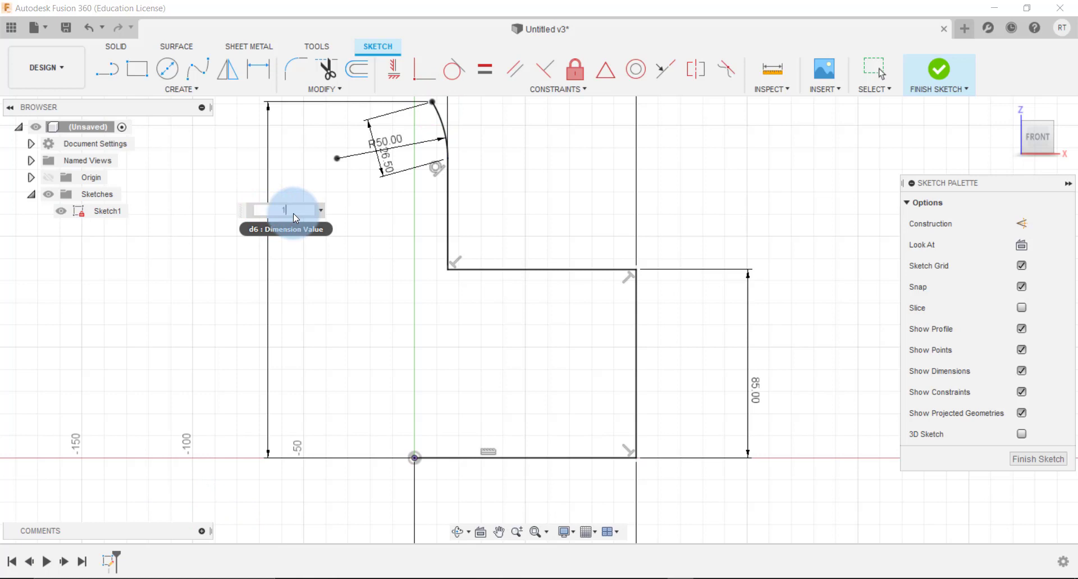
pyautogui.write('0')
pyautogui.press('Return')
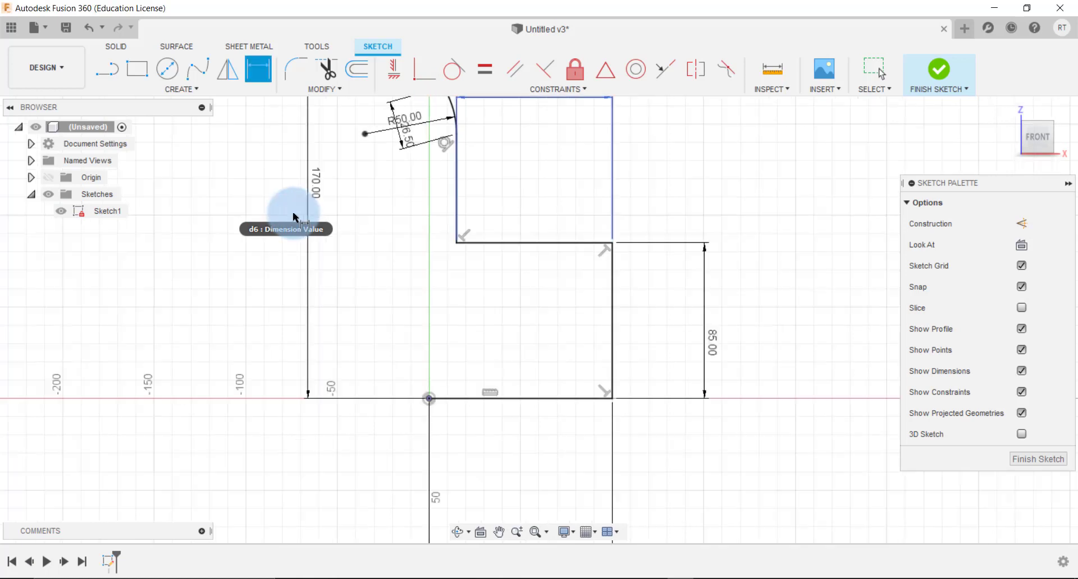
pyautogui.scroll(5, 293, 217)
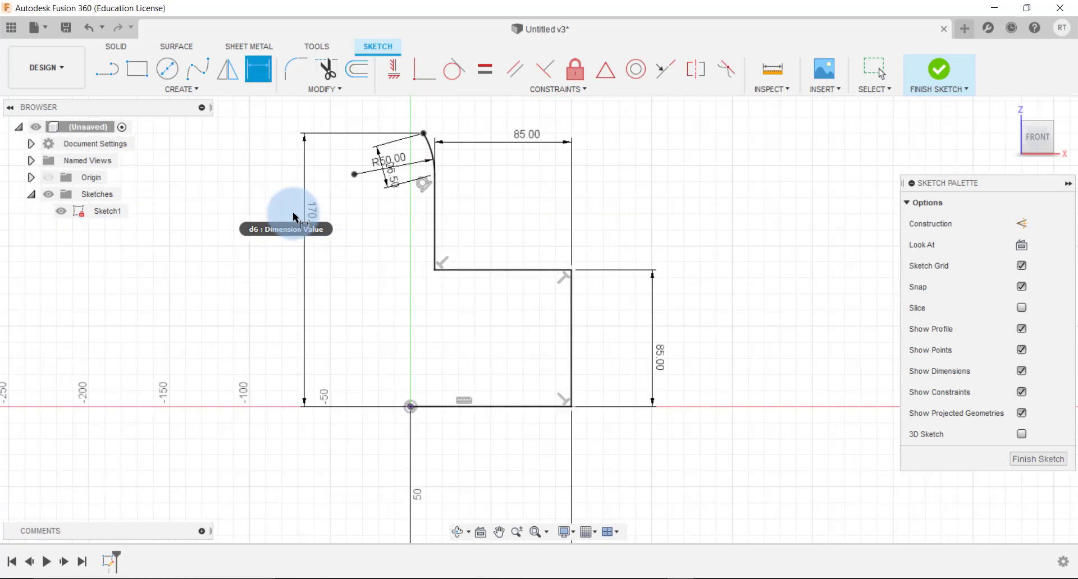
# Round the two middle corners of the profile with 10 mm fillets.
pyautogui.click(296, 69)
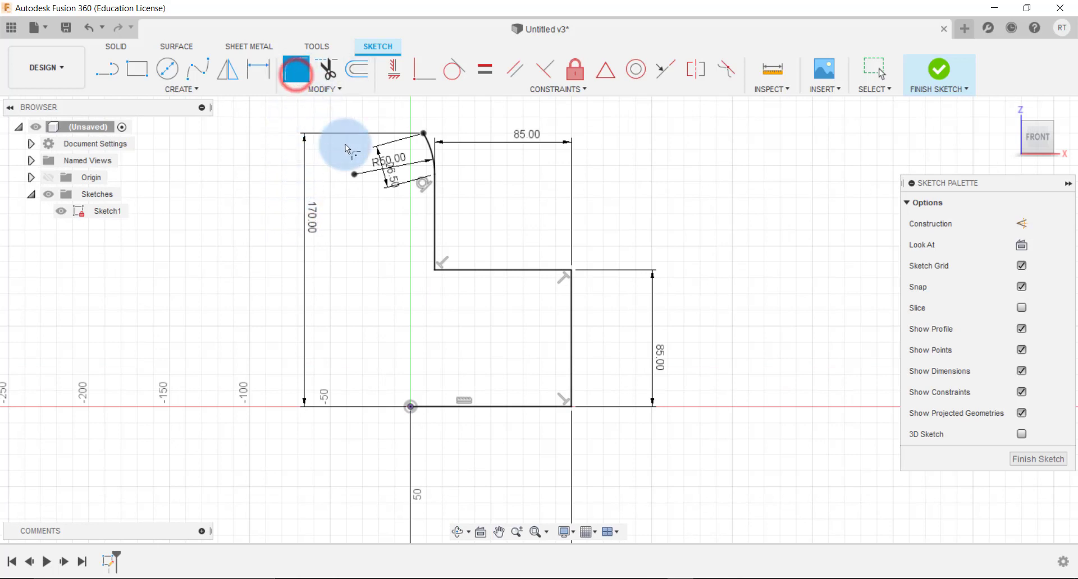
pyautogui.click(435, 272)
pyautogui.click(507, 257)
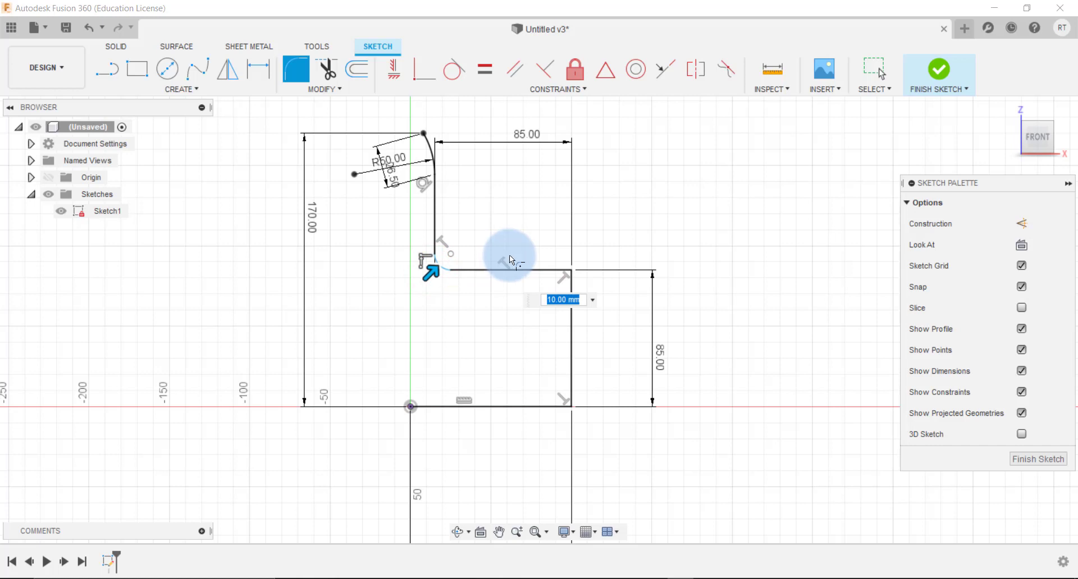
pyautogui.click(571, 269)
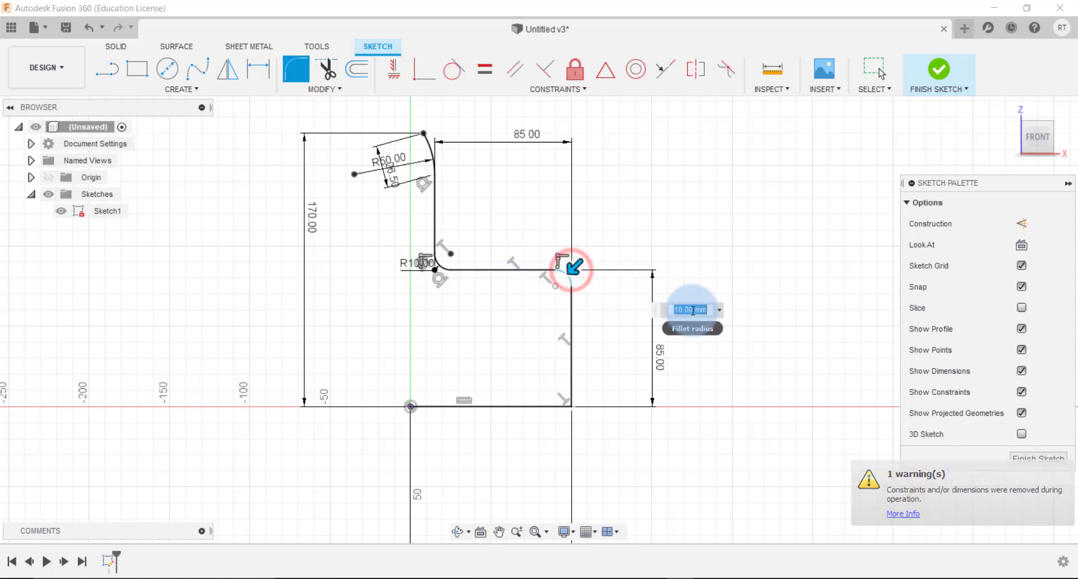
pyautogui.press('Return')
pyautogui.click(654, 344)
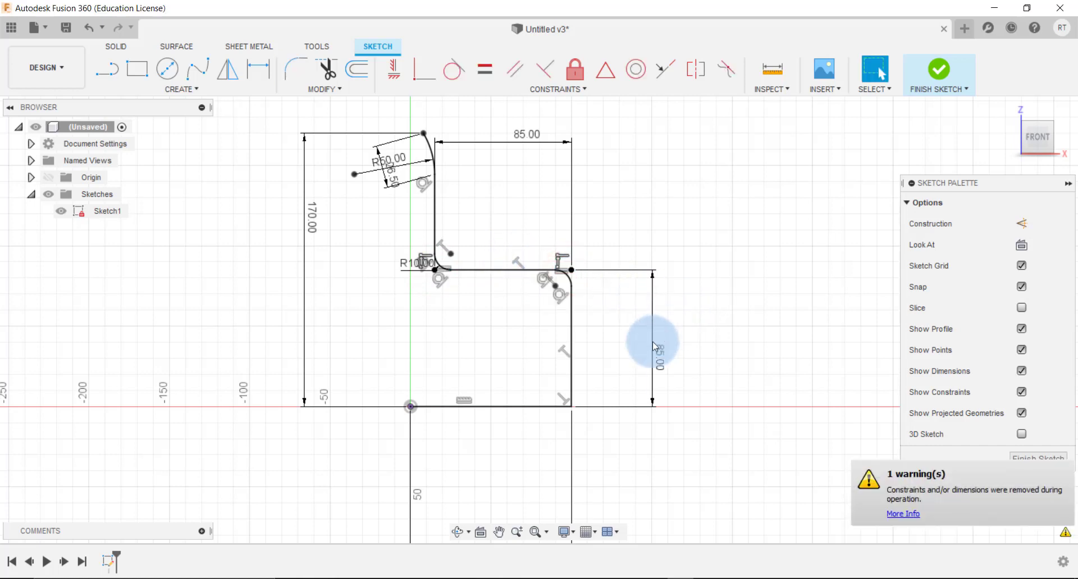
pyautogui.click(569, 408)
pyautogui.click(531, 362)
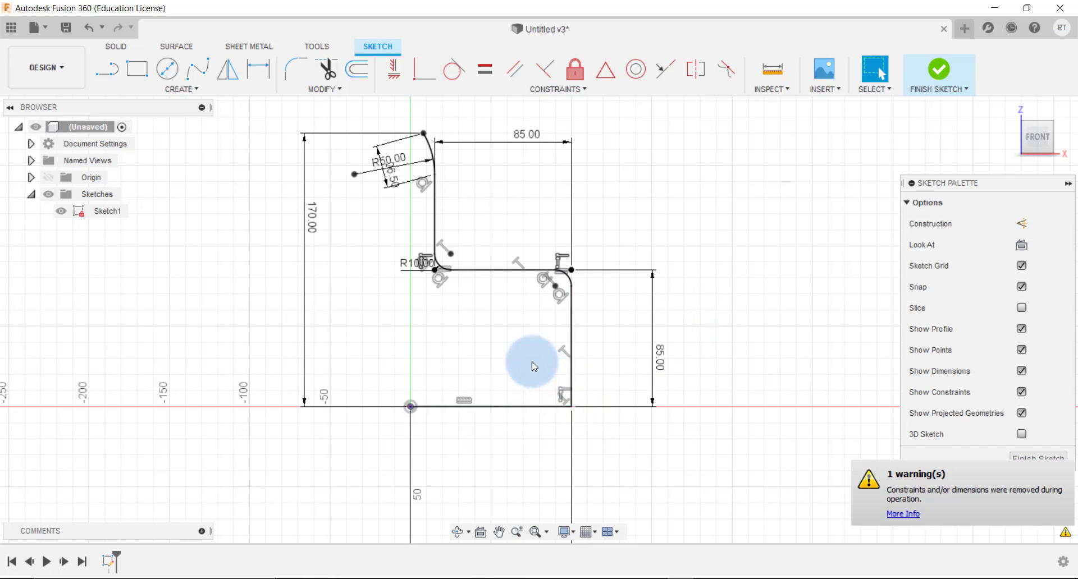
# Fillet the bottom-right base-to-upright corner with a 10 mm radius.
pyautogui.click(298, 71)
pyautogui.click(571, 406)
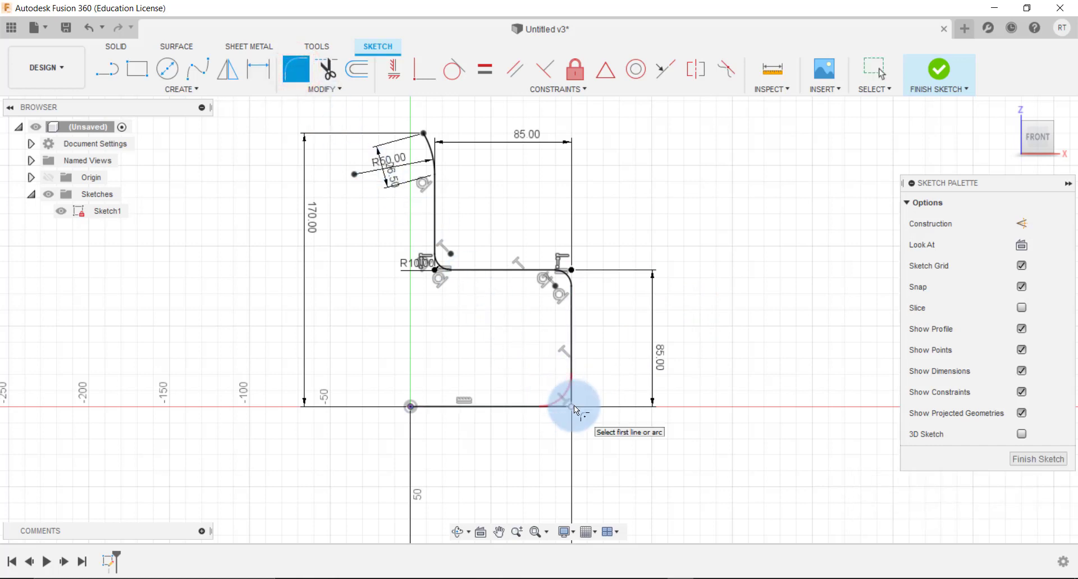
pyautogui.click(571, 407)
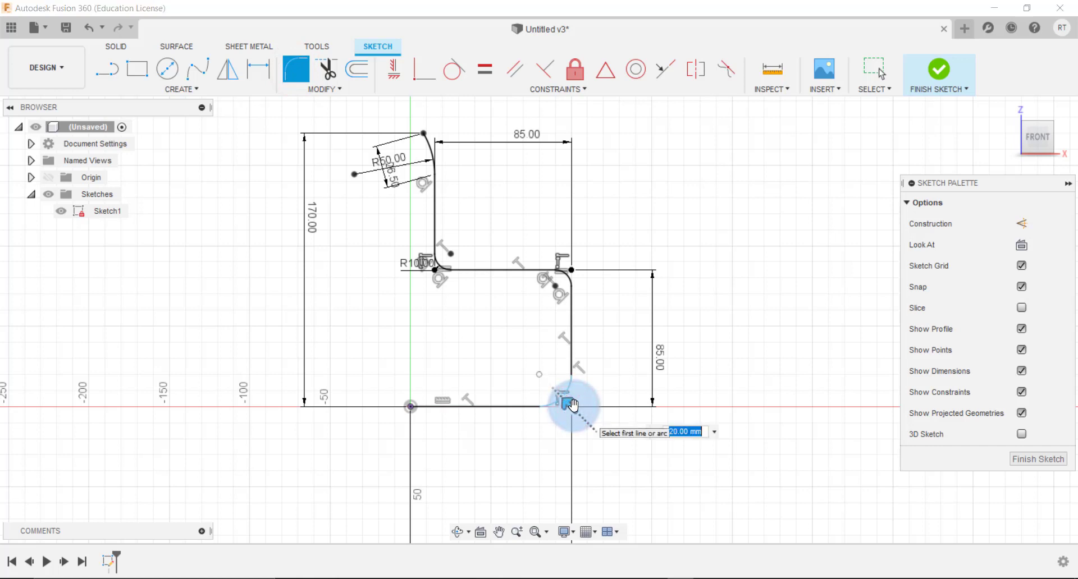
pyautogui.press('Return')
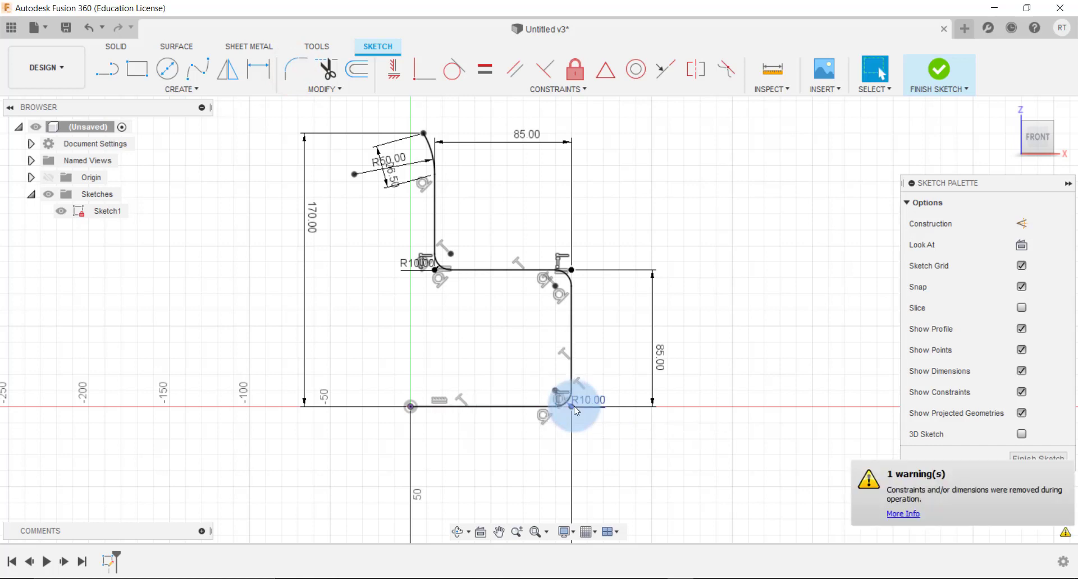
pyautogui.scroll(-2, 574, 406)
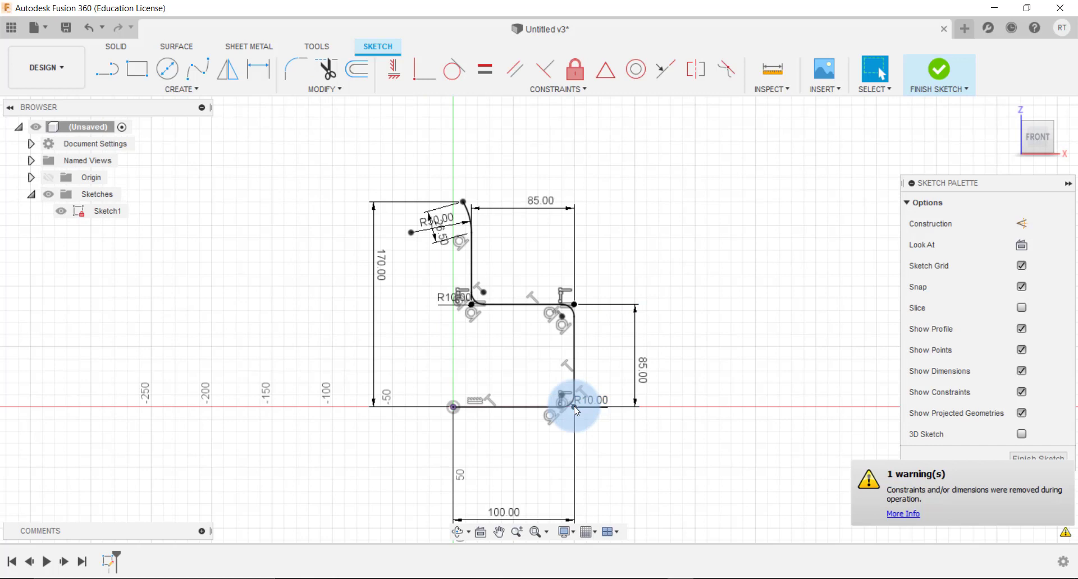
# Tilt the view into 3D and enable the 3D Sketch option.
pyautogui.click(457, 532)
pyautogui.moveTo(455, 479)
pyautogui.mouseDown()
pyautogui.moveTo(440, 492)
pyautogui.moveTo(445, 481)
pyautogui.mouseUp()
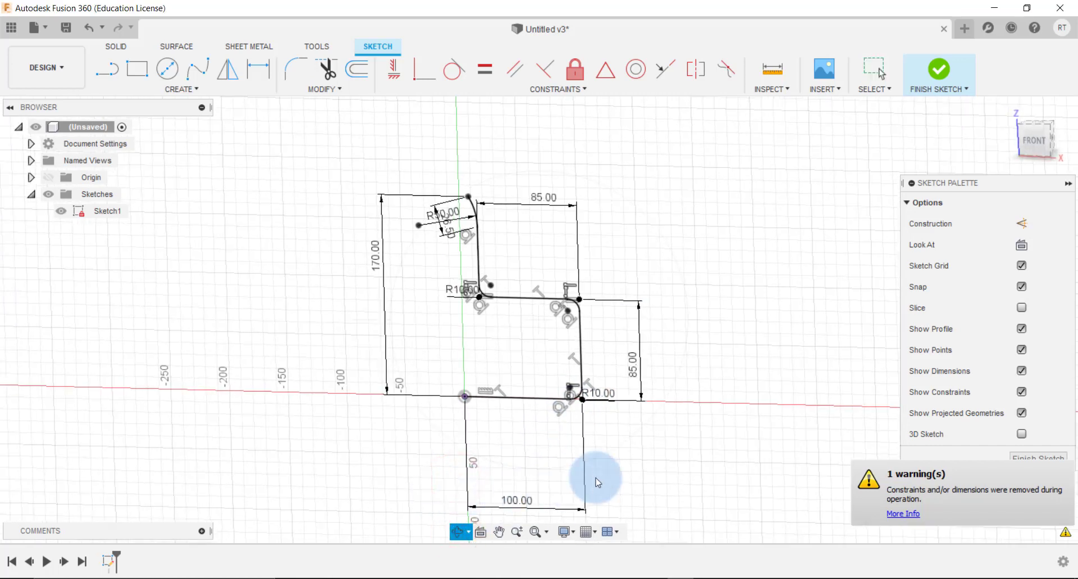
pyautogui.click(1022, 434)
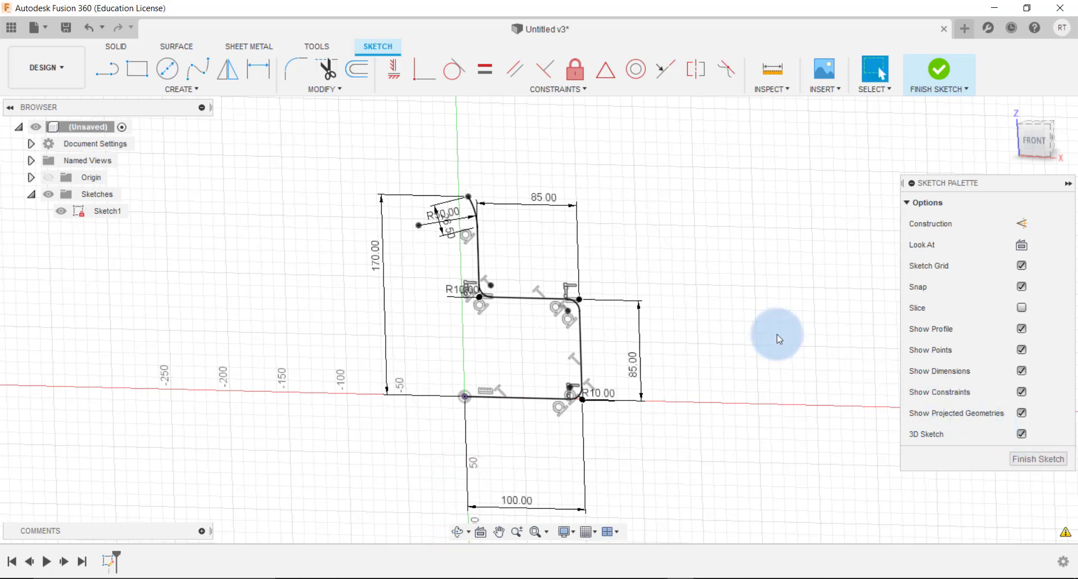
# Draw an 80 mm line from the origin along the depth axis, then select the profile lines.
pyautogui.click(106, 69)
pyautogui.click(464, 397)
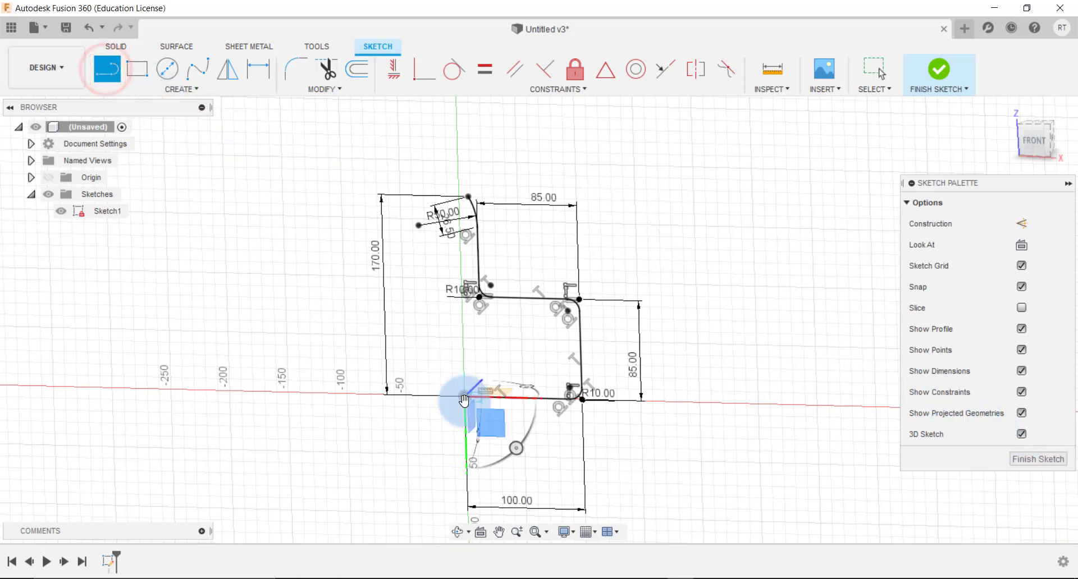
pyautogui.click(464, 398)
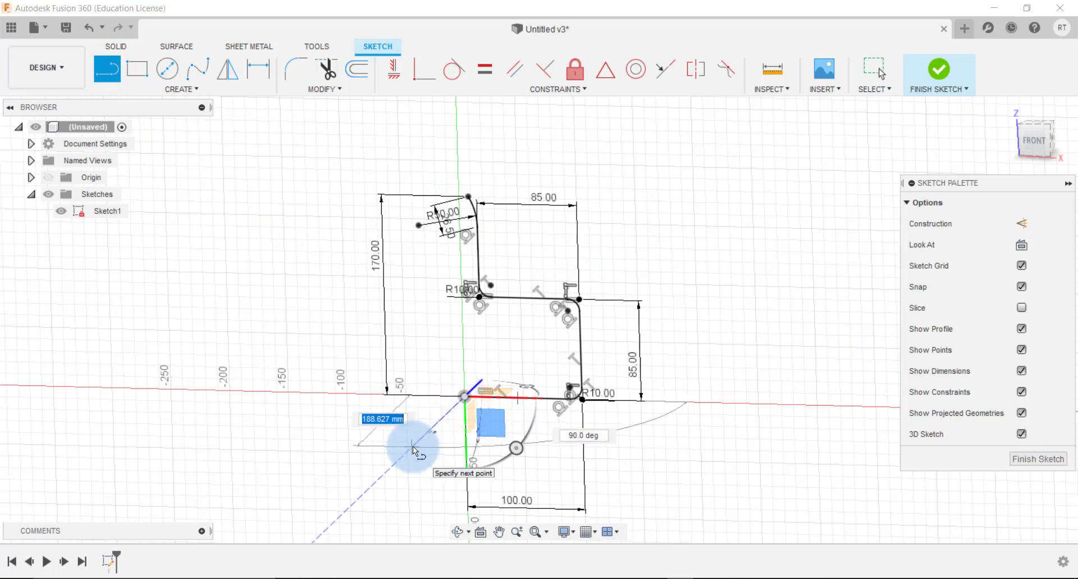
pyautogui.write('80')
pyautogui.press('Return')
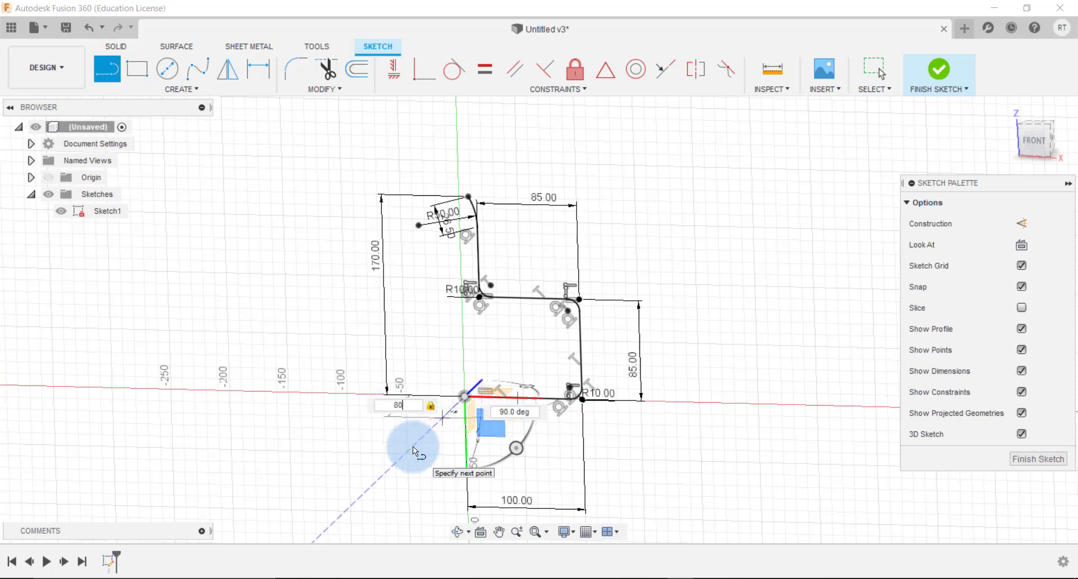
pyautogui.press('Escape')
pyautogui.keyDown('shift'); pyautogui.moveTo(412, 446); pyautogui.dragTo(422, 389, button='middle'); pyautogui.keyUp('shift')
pyautogui.moveTo(476, 138); pyautogui.dragTo(696, 413)
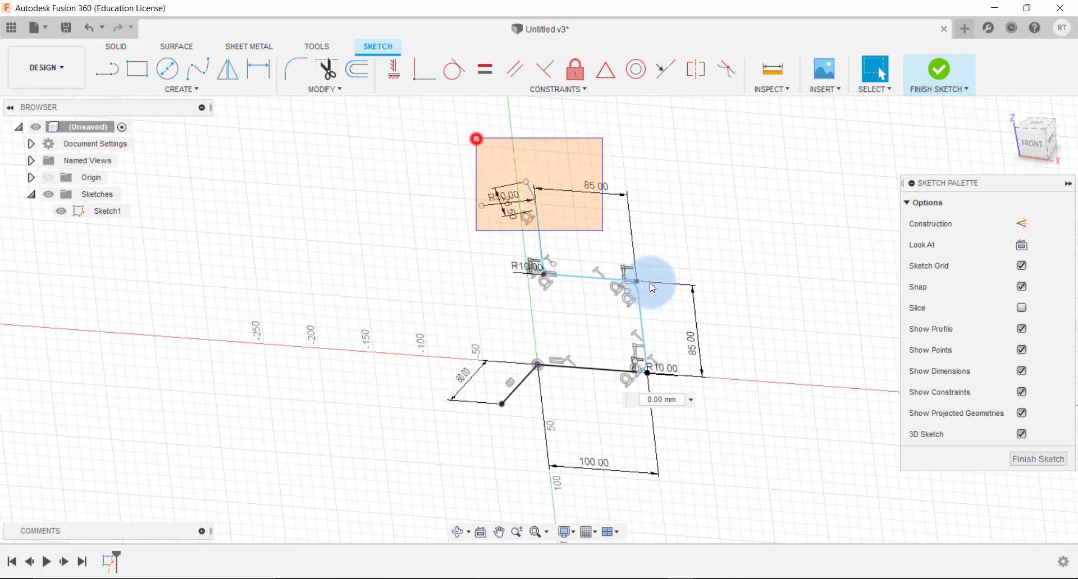
# Move a copy of the chair profile, excluding the 80 mm connector, -80 mm along Z.
pyautogui.keyDown('ctrl'); pyautogui.click(514, 385); pyautogui.keyUp('ctrl')
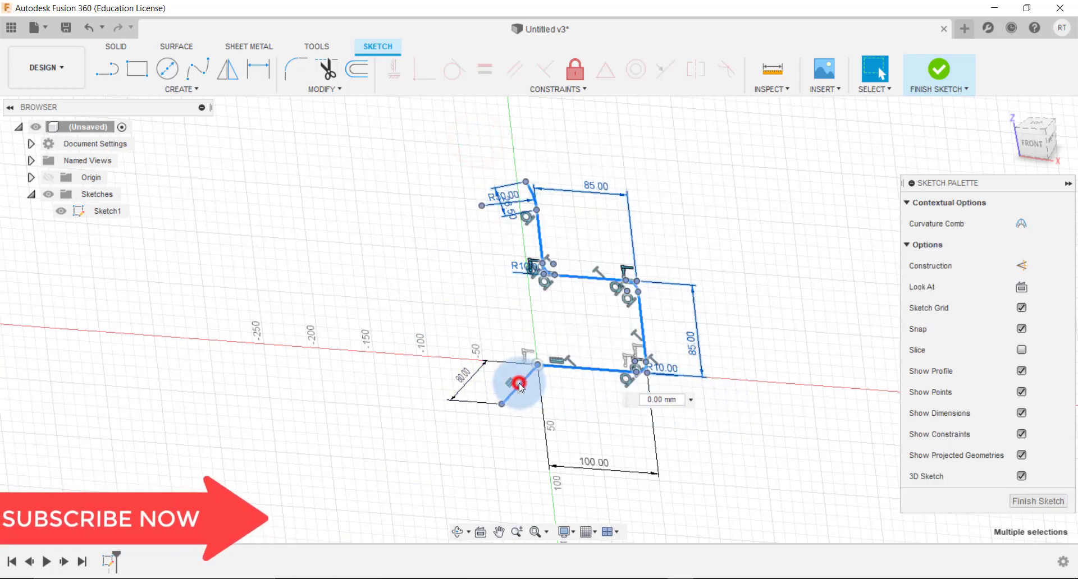
pyautogui.click(320, 89)
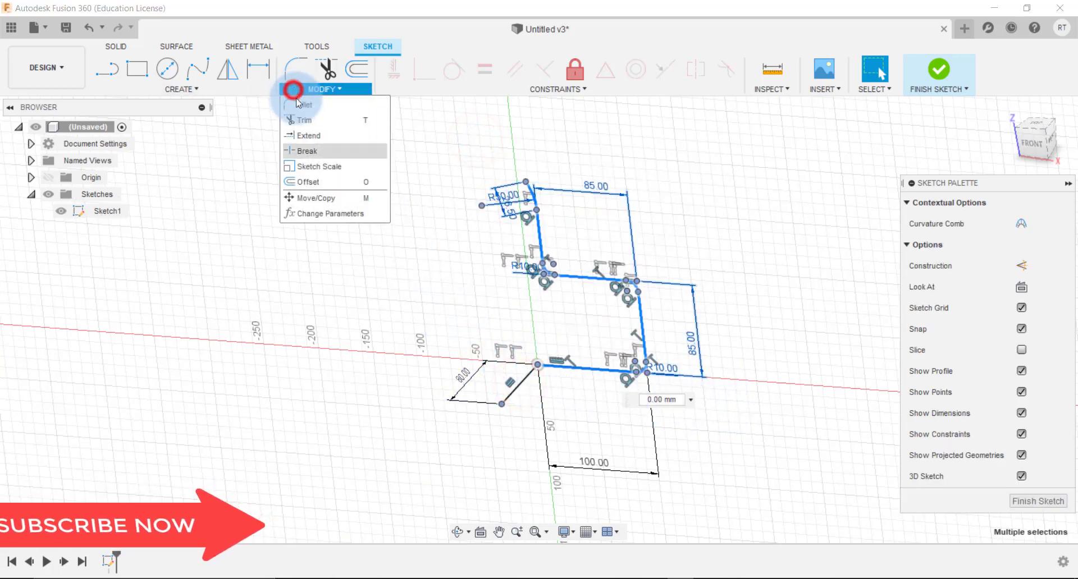
pyautogui.click(330, 194)
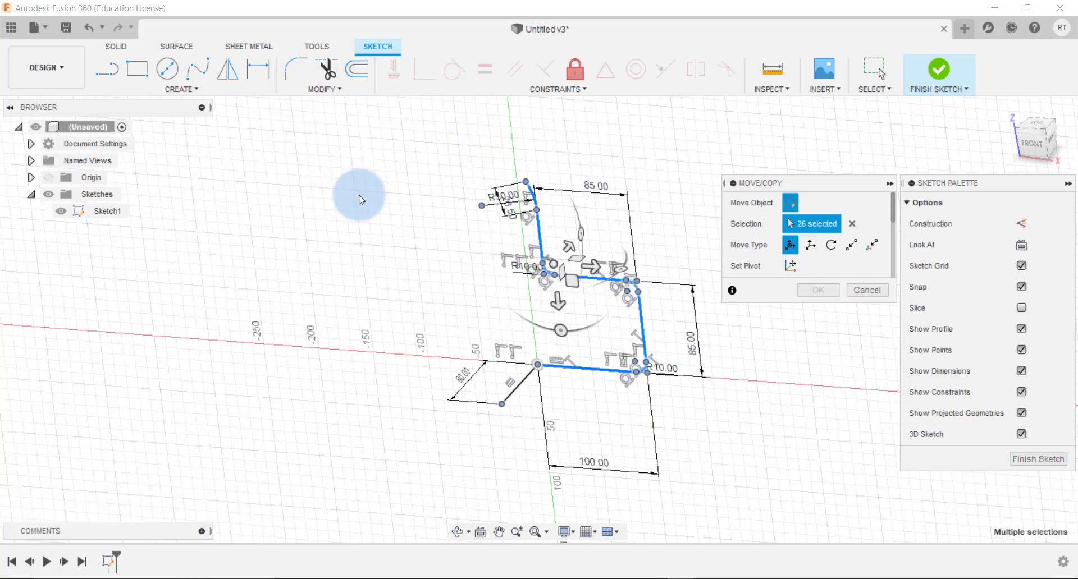
pyautogui.scroll(-2, 877, 244)
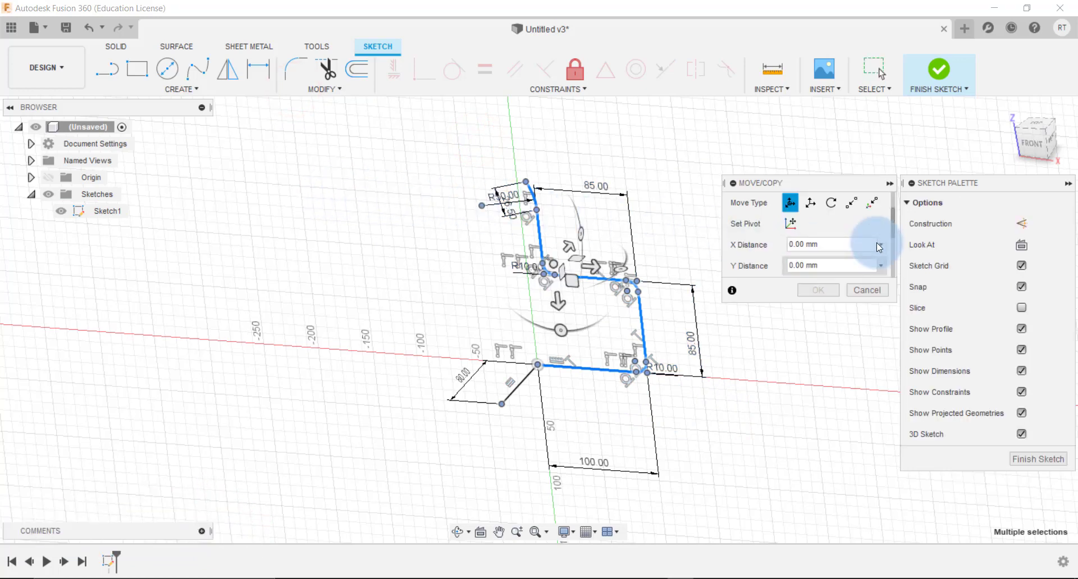
pyautogui.moveTo(893, 230); pyautogui.dragTo(901, 276)
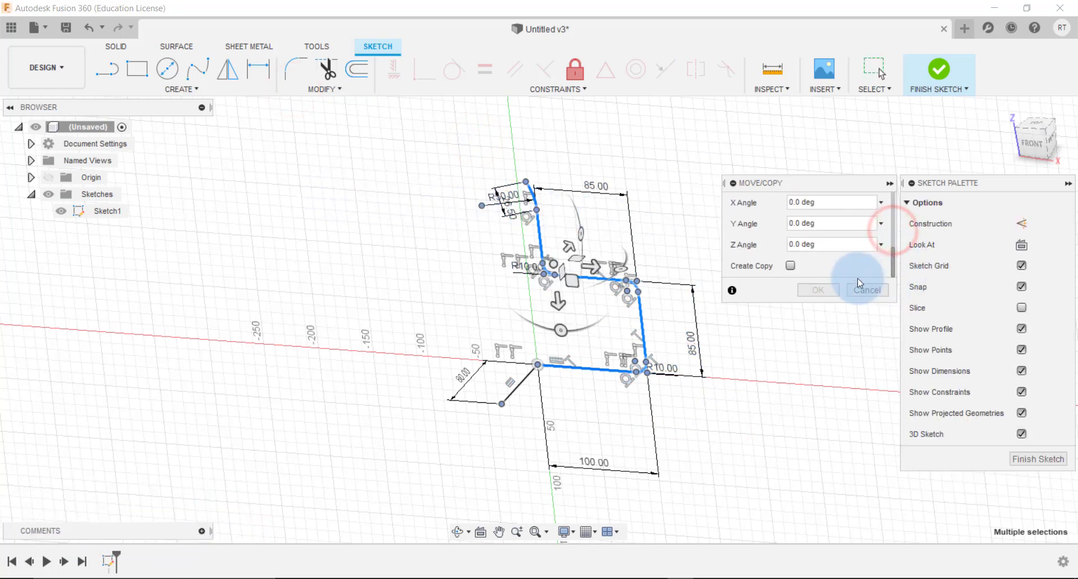
pyautogui.scroll(2, 794, 266)
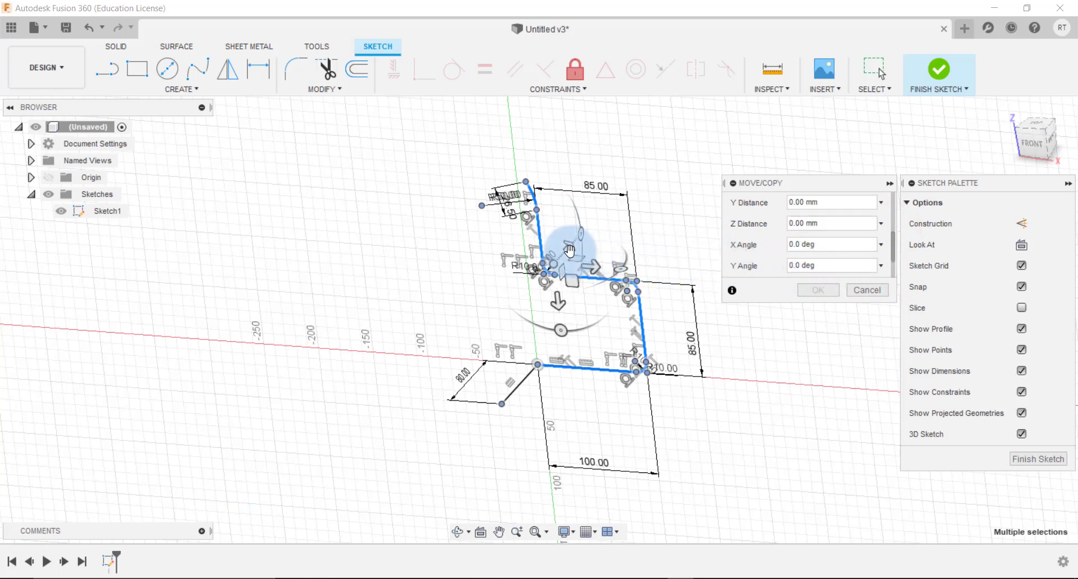
pyautogui.moveTo(601, 252); pyautogui.dragTo(528, 290)
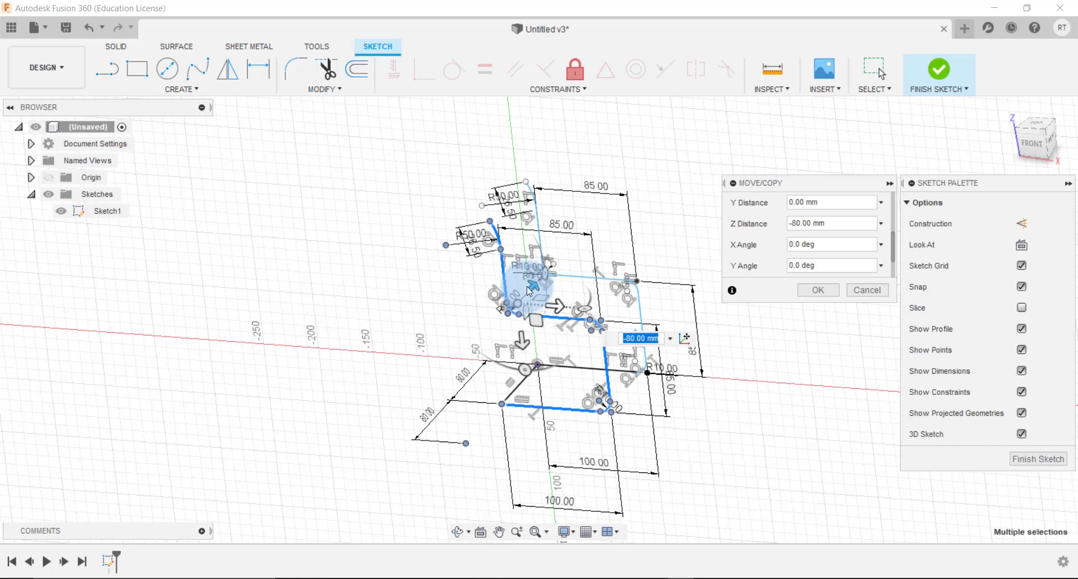
pyautogui.click(812, 293)
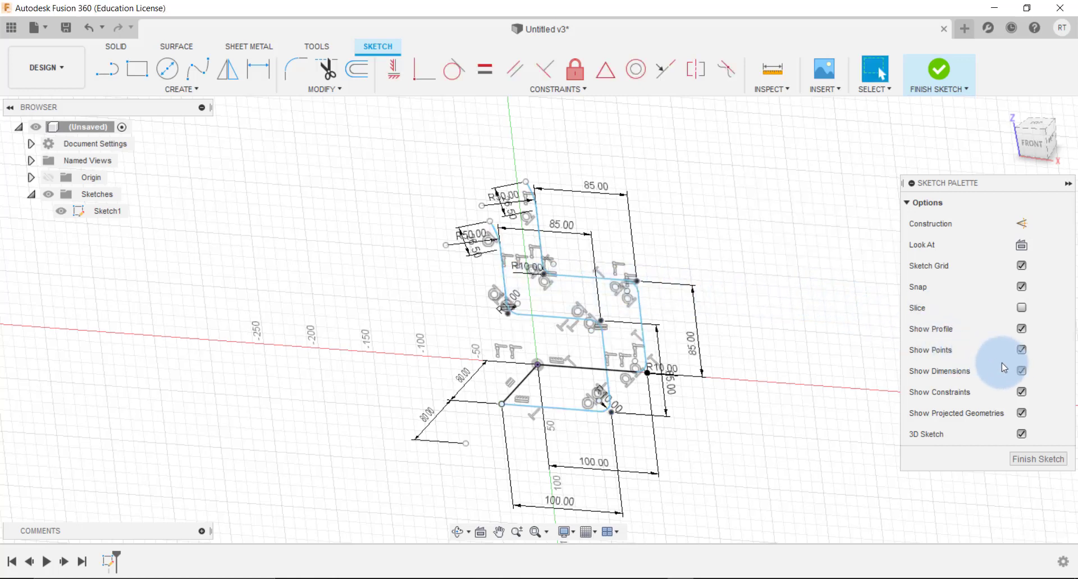
# Turn off Show Dimensions and Show Constraints, then finish Sketch1.
pyautogui.click(1022, 371)
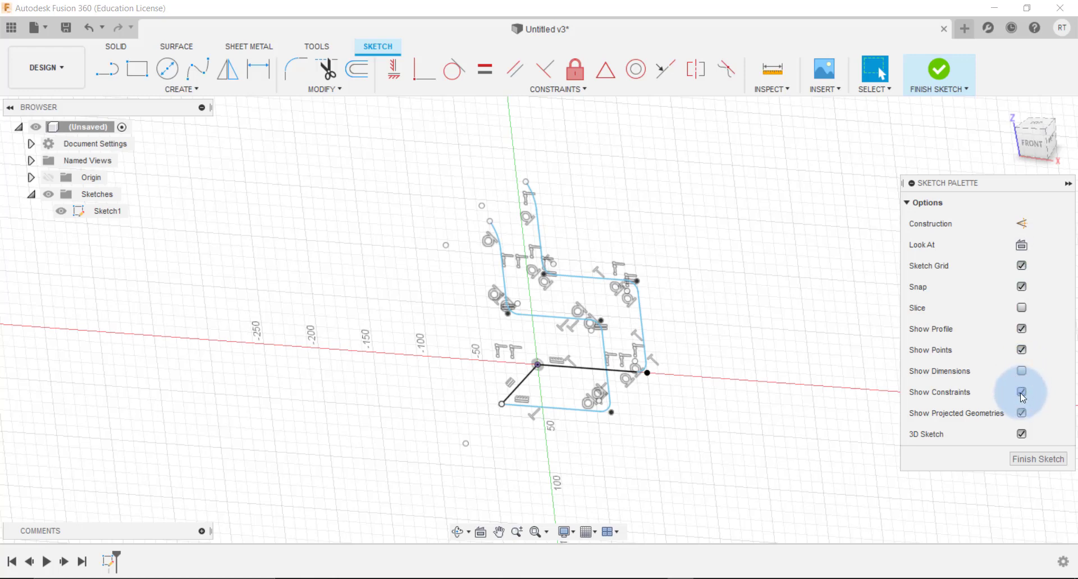
pyautogui.click(1022, 391)
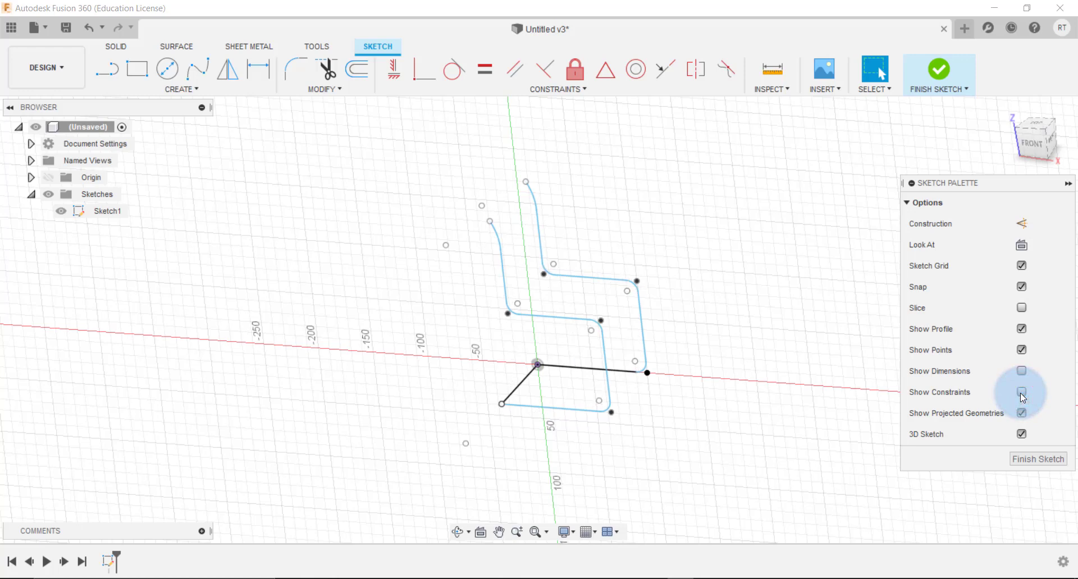
pyautogui.click(943, 68)
# Sweep a Circular 5.00 mm pipe along both side profiles and the connector line.
pyautogui.click(457, 531)
pyautogui.moveTo(470, 466)
pyautogui.mouseDown()
pyautogui.moveTo(408, 485)
pyautogui.moveTo(454, 464)
pyautogui.mouseUp()
pyautogui.press('Escape')
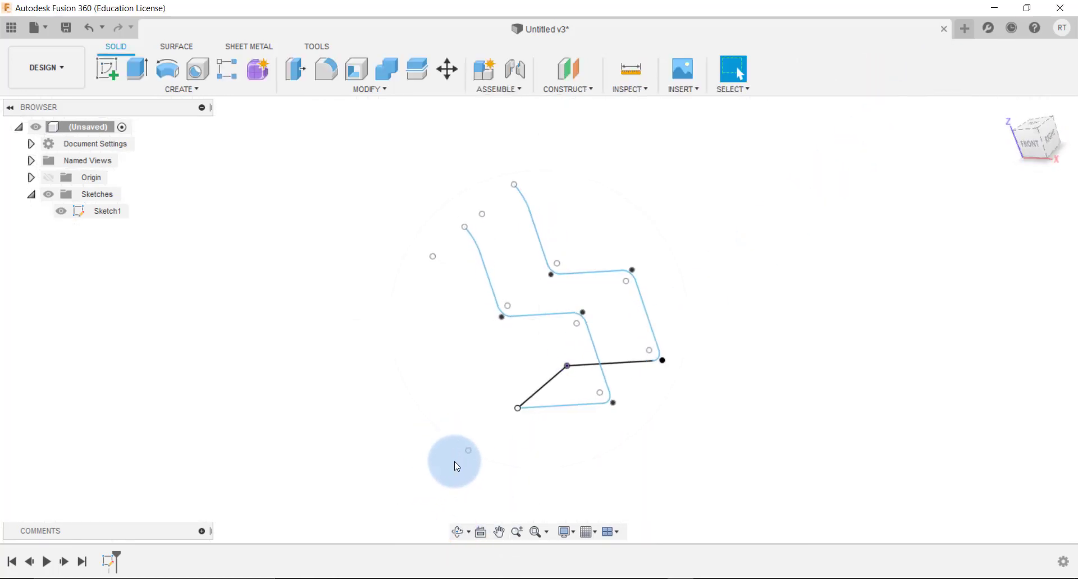
pyautogui.click(212, 89)
pyautogui.click(133, 384)
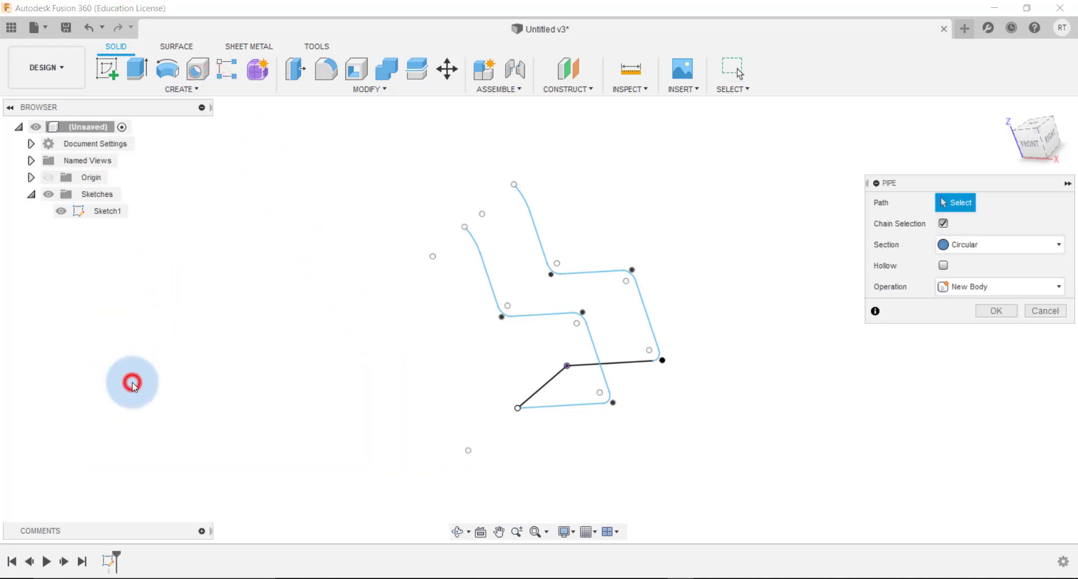
pyautogui.click(483, 276)
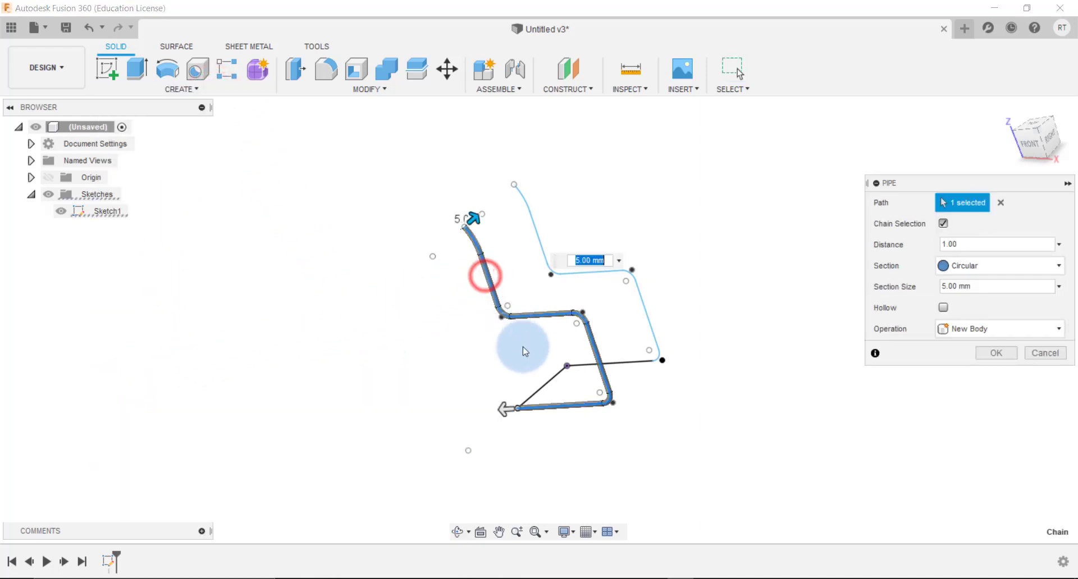
pyautogui.click(558, 380)
pyautogui.click(618, 366)
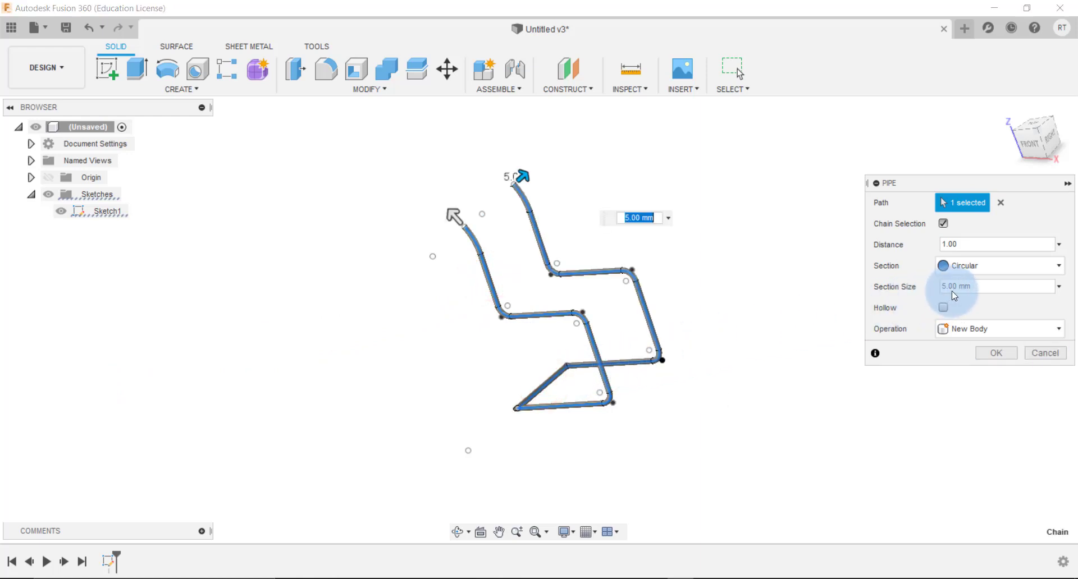
pyautogui.click(997, 353)
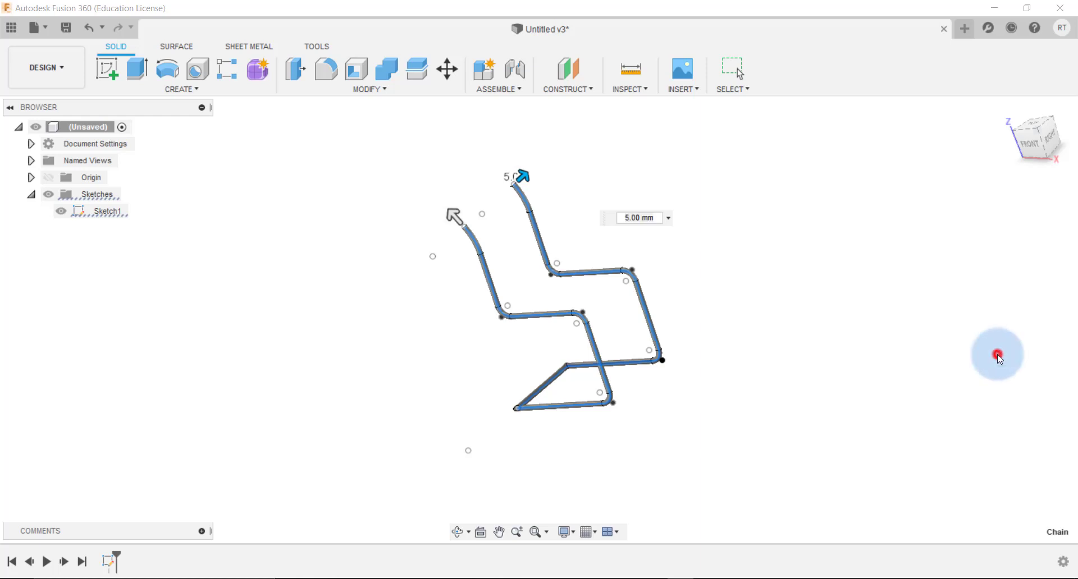
# Orbit to a top view of the chair frame and open Sketch1 from the Browser for editing.
pyautogui.click(459, 532)
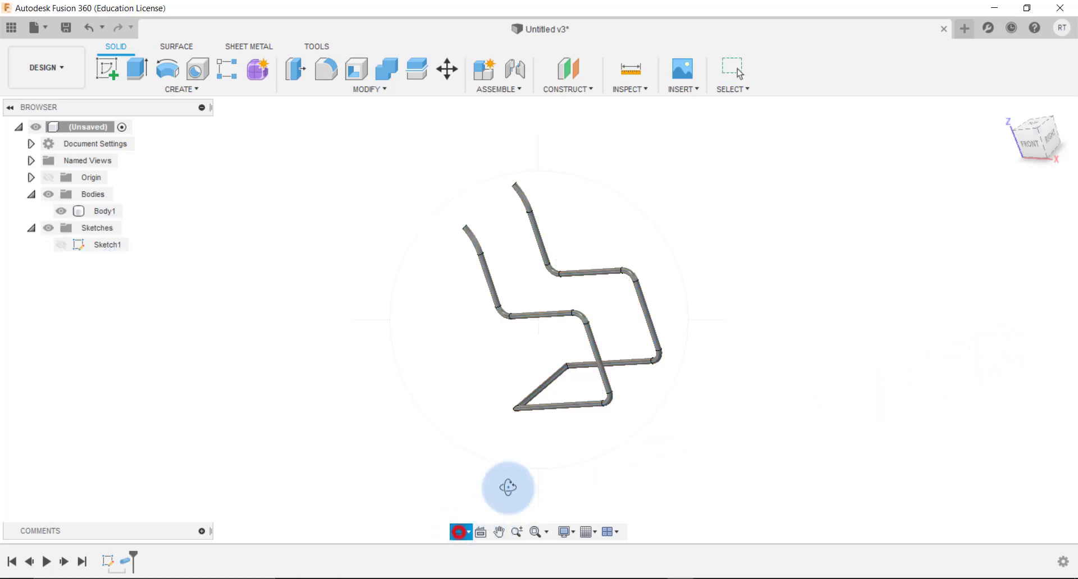
pyautogui.moveTo(579, 430)
pyautogui.mouseDown()
pyautogui.moveTo(579, 466)
pyautogui.moveTo(615, 440)
pyautogui.moveTo(630, 449)
pyautogui.moveTo(645, 473)
pyautogui.moveTo(623, 487)
pyautogui.mouseUp()
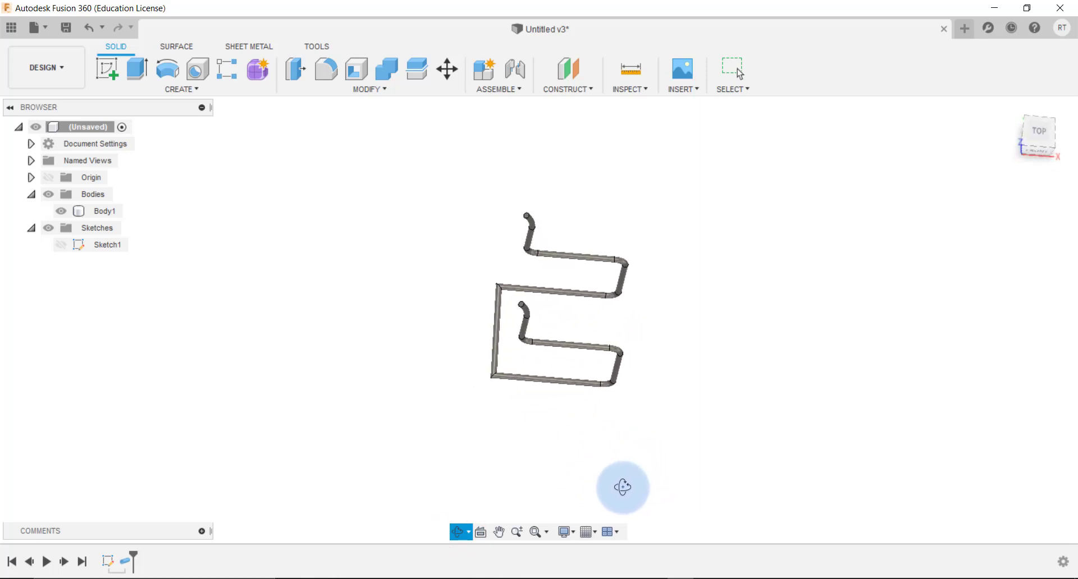
pyautogui.click(736, 69)
pyautogui.click(496, 371)
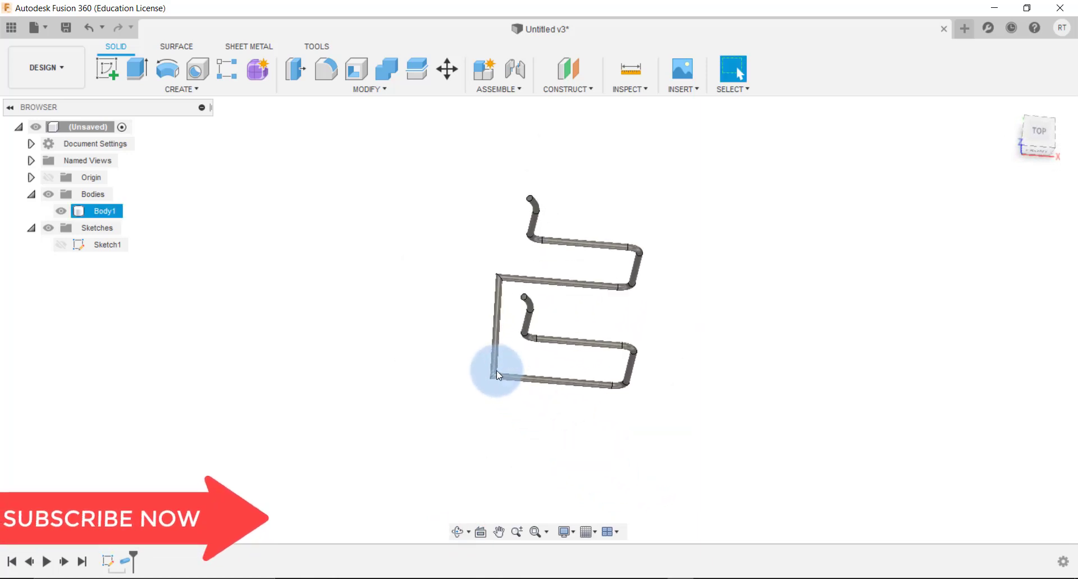
pyautogui.scroll(5, 496, 371)
pyautogui.click(496, 371)
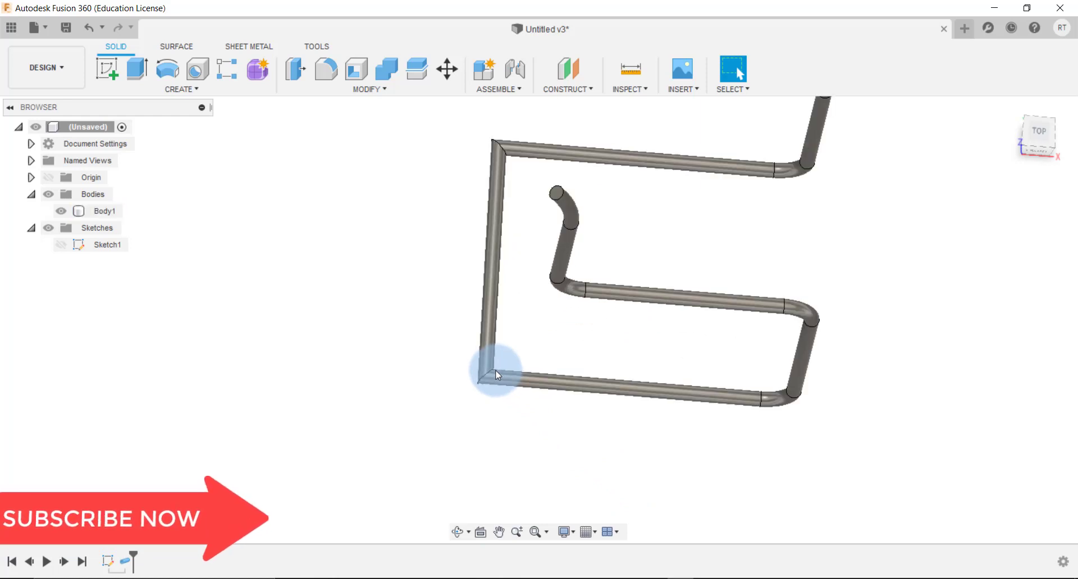
pyautogui.doubleClick(78, 247)
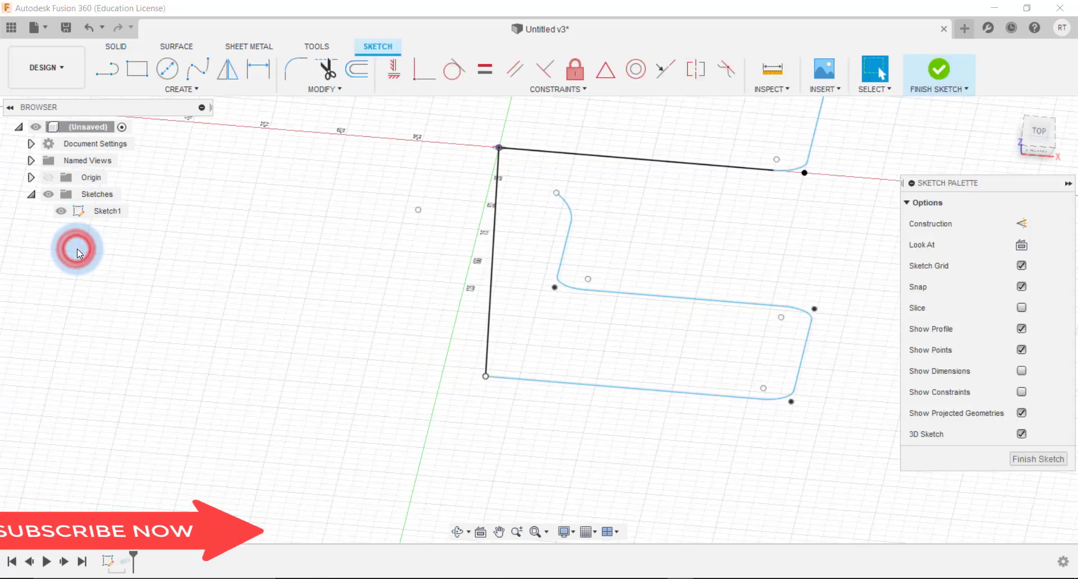
# Fillet the bottom-left and top connector corners at 5 mm radius, then finish Sketch1.
pyautogui.click(288, 70)
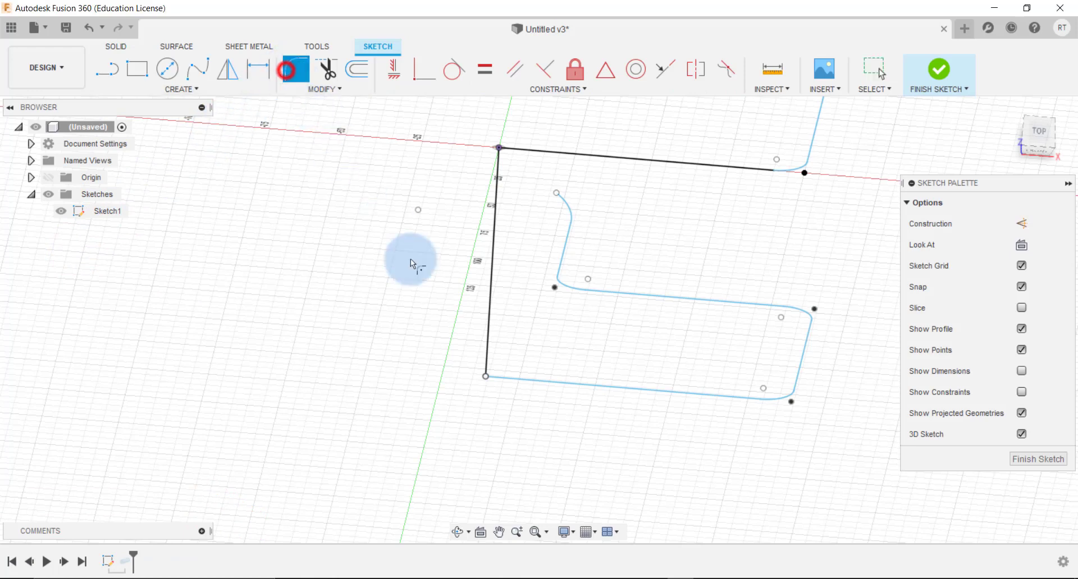
pyautogui.click(485, 373)
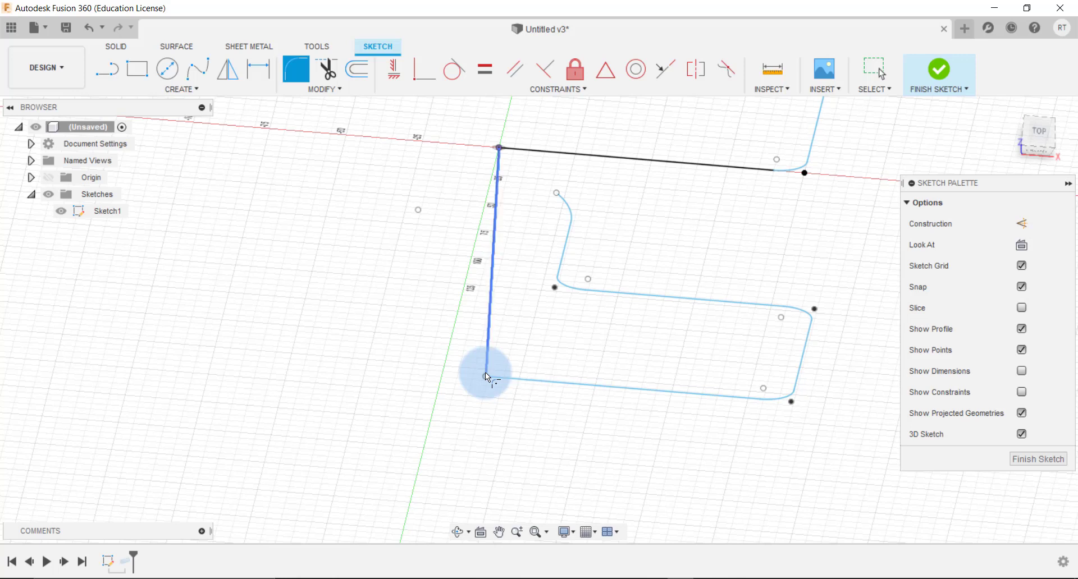
pyautogui.click(485, 374)
pyautogui.click(500, 380)
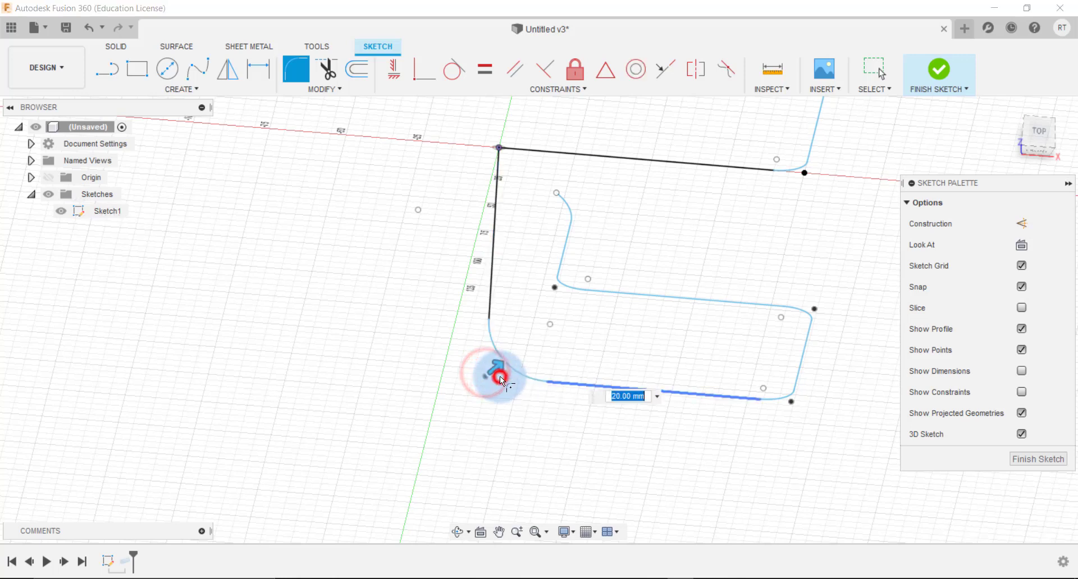
pyautogui.write('5')
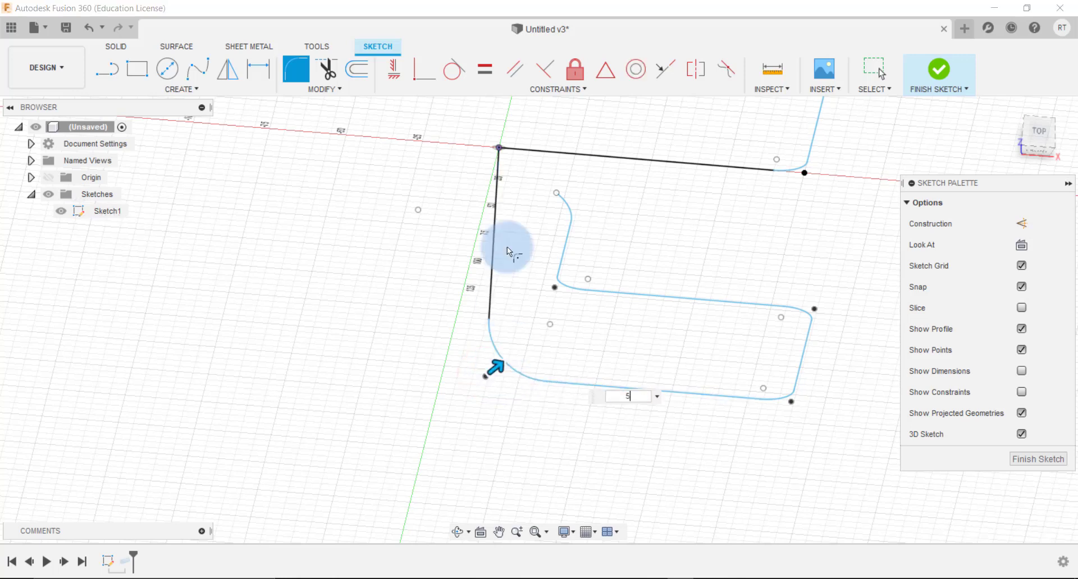
pyautogui.click(509, 151)
pyautogui.click(497, 168)
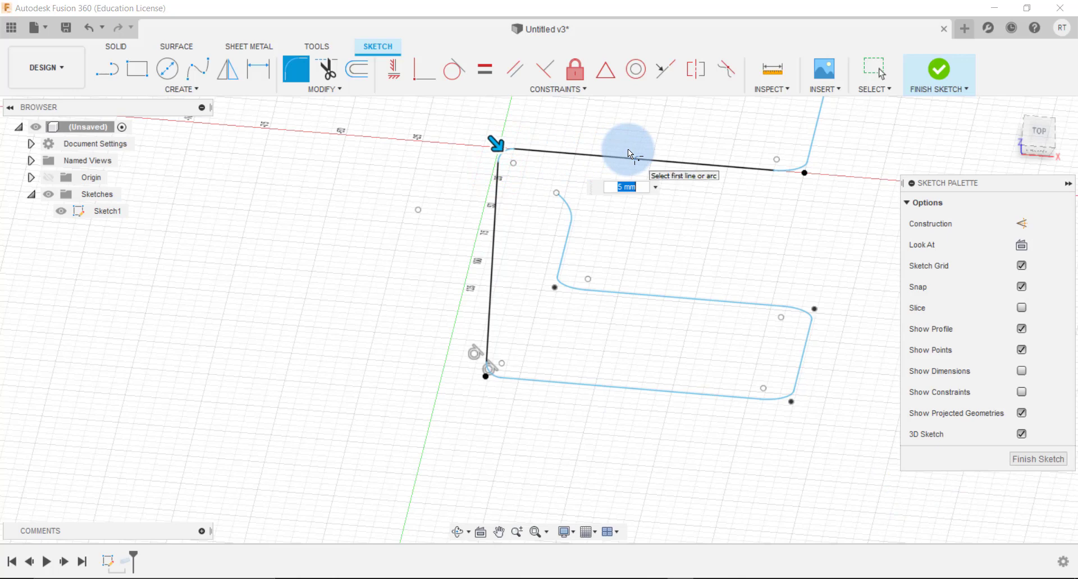
pyautogui.press('Return')
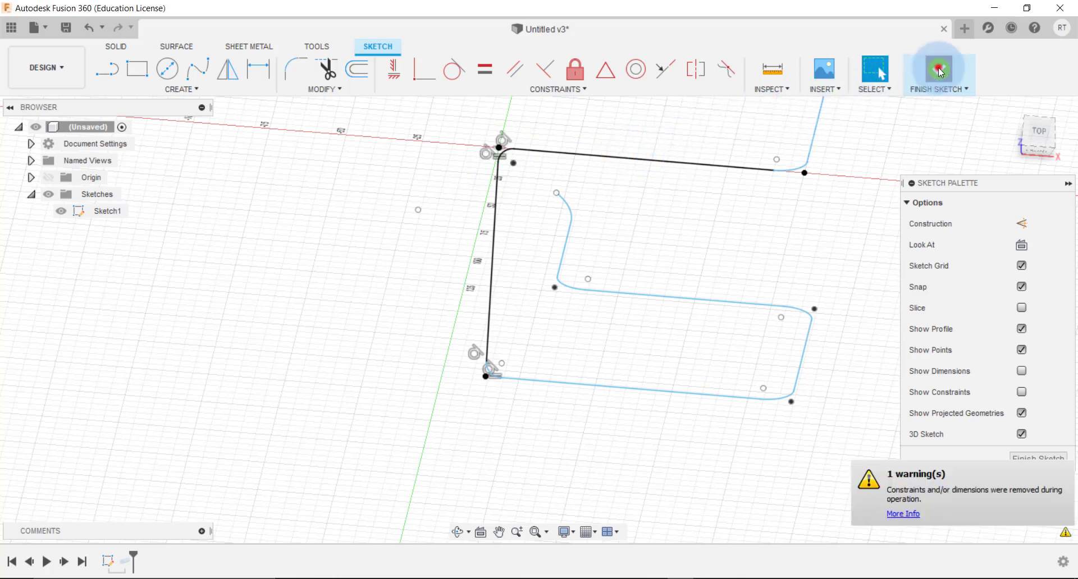
pyautogui.click(940, 70)
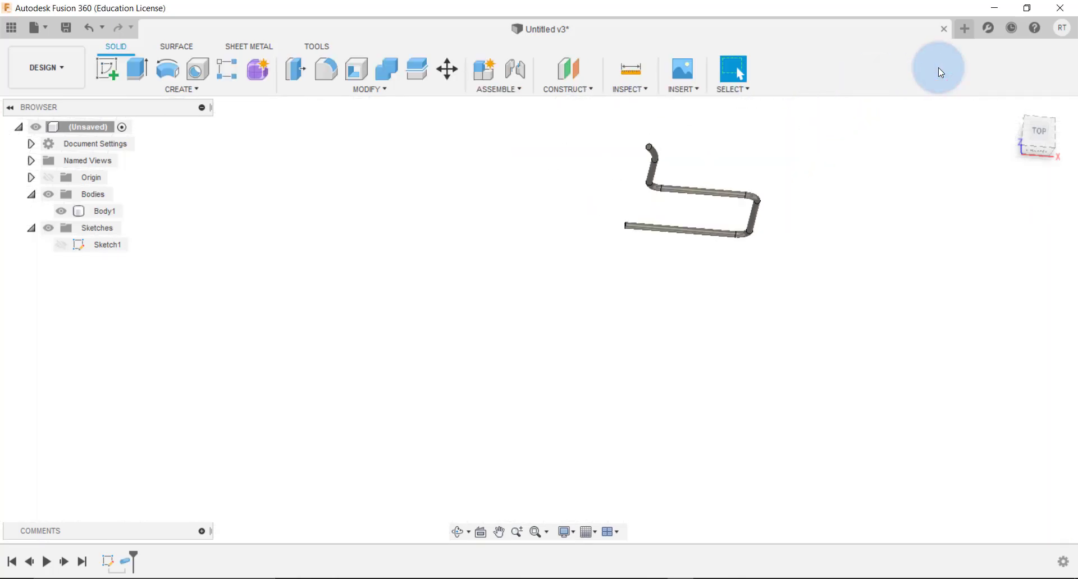
# Edit the Pipe feature so its path extends around the entire filleted lower loop of the frame.
pyautogui.doubleClick(130, 561)
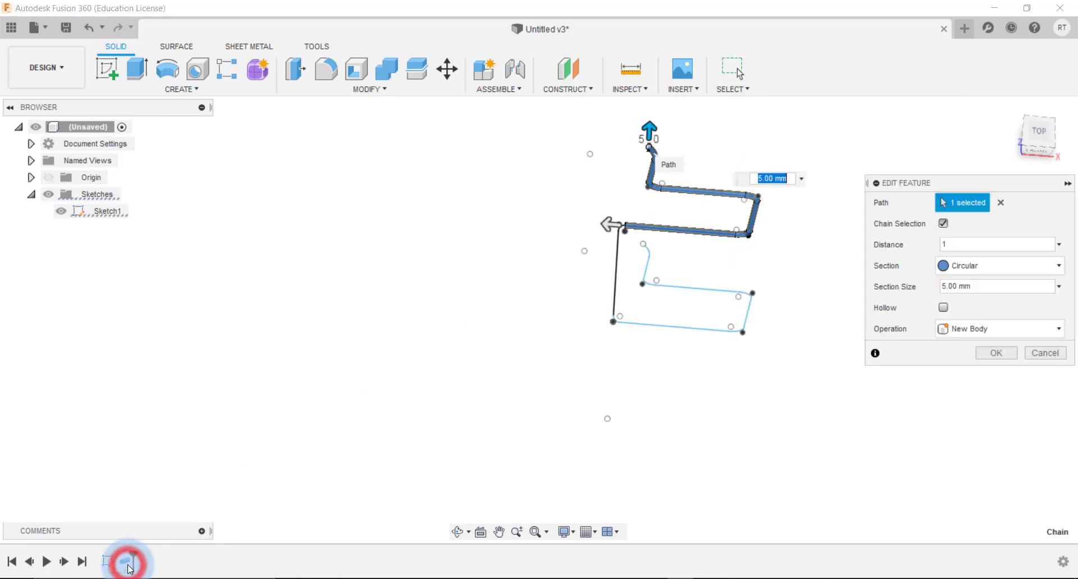
pyautogui.moveTo(610, 225); pyautogui.dragTo(579, 232)
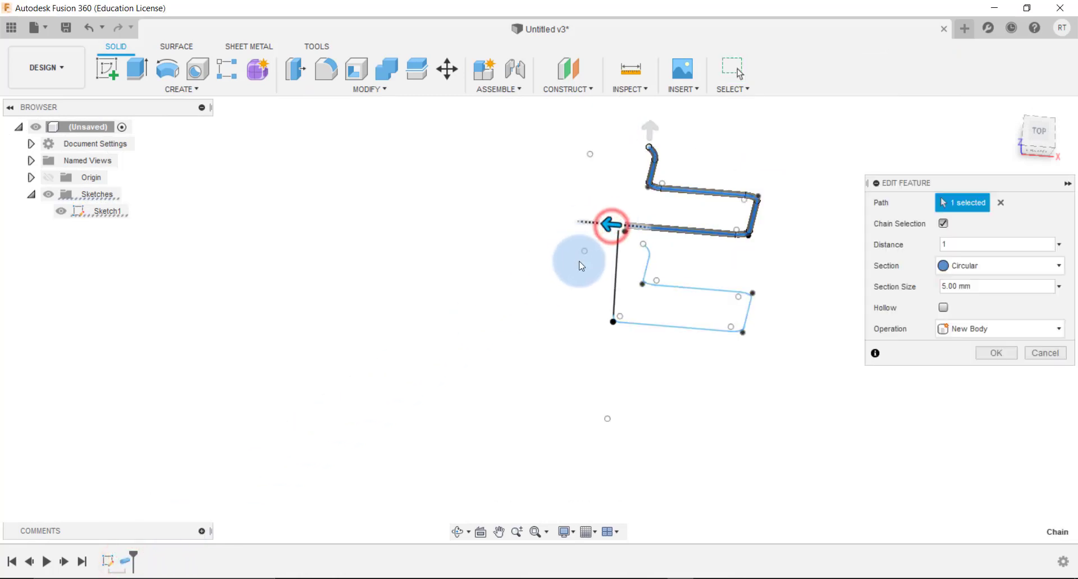
pyautogui.moveTo(582, 266); pyautogui.dragTo(614, 257)
pyautogui.click(989, 356)
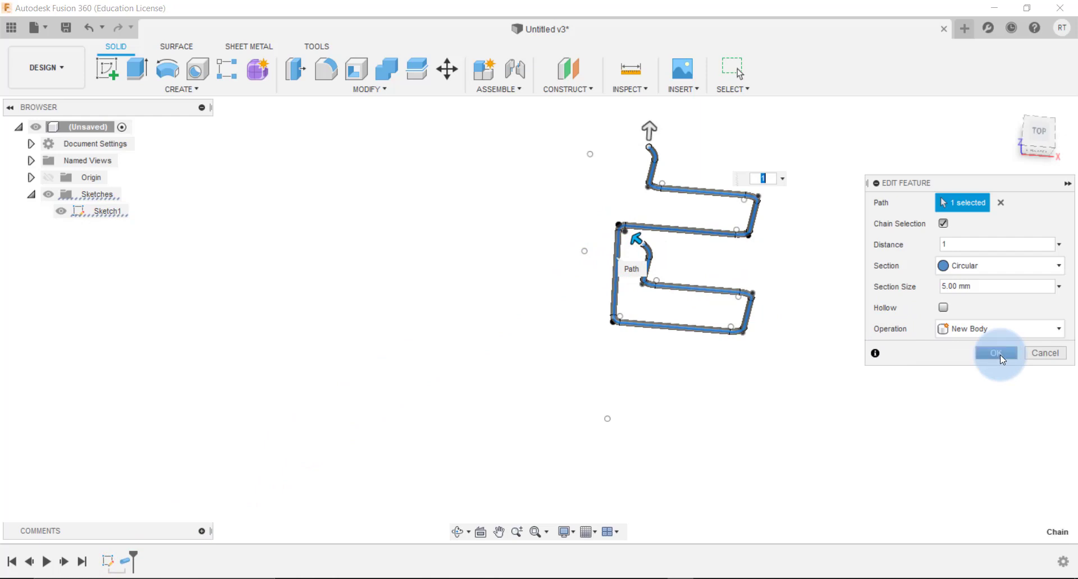
pyautogui.moveTo(1000, 354)
pyautogui.keyDown('shift'); pyautogui.mouseDown(button='middle')
pyautogui.moveTo(544, 327)
pyautogui.moveTo(625, 384)
pyautogui.moveTo(691, 365)
pyautogui.mouseUp(button='middle'); pyautogui.keyUp('shift')
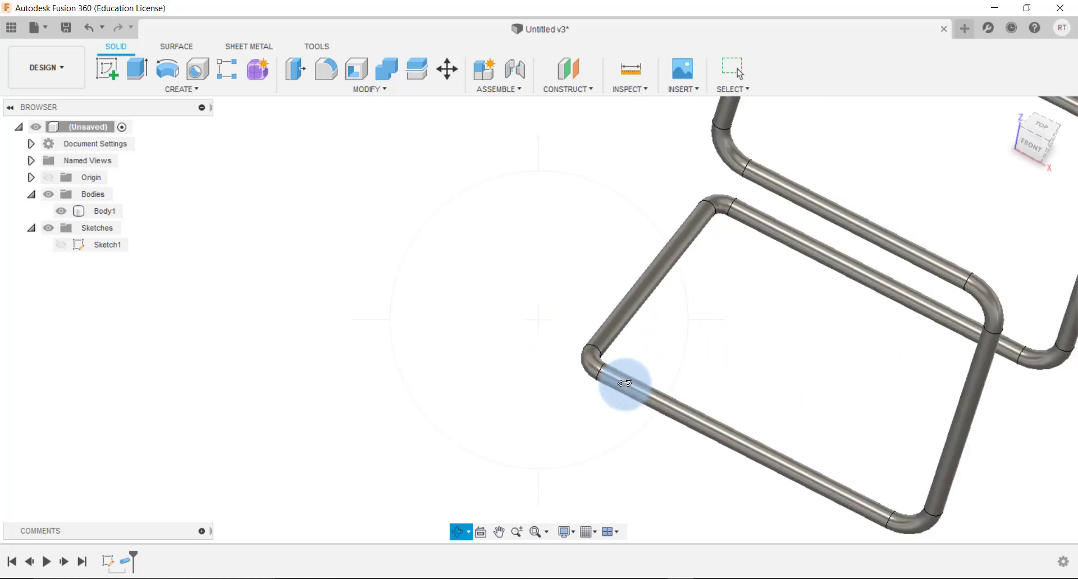
pyautogui.scroll(-3, 690, 365)
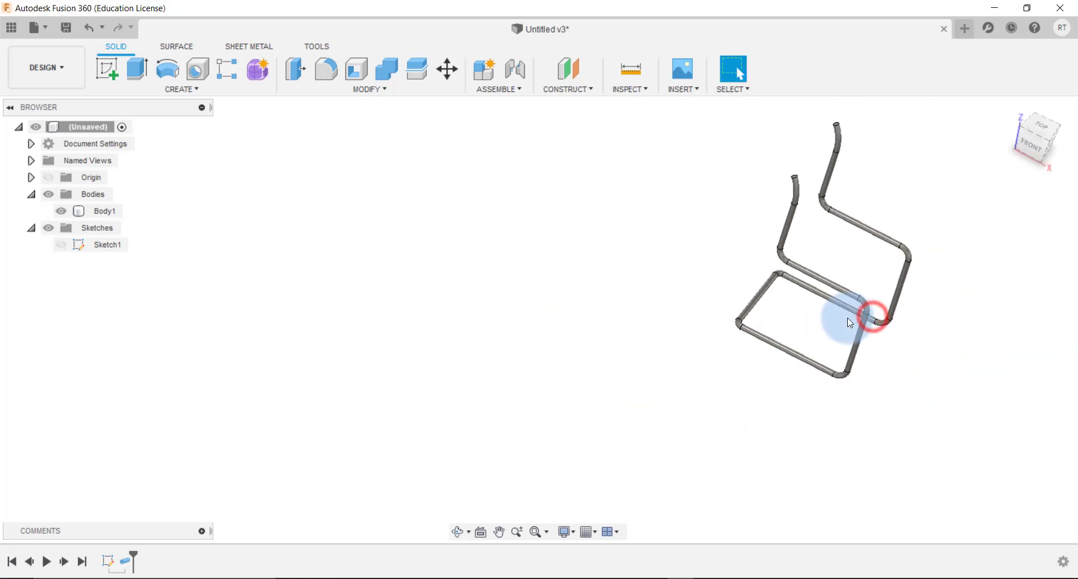
pyautogui.click(458, 532)
pyautogui.moveTo(633, 386)
pyautogui.mouseDown()
pyautogui.moveTo(556, 385)
pyautogui.moveTo(707, 308)
pyautogui.mouseUp()
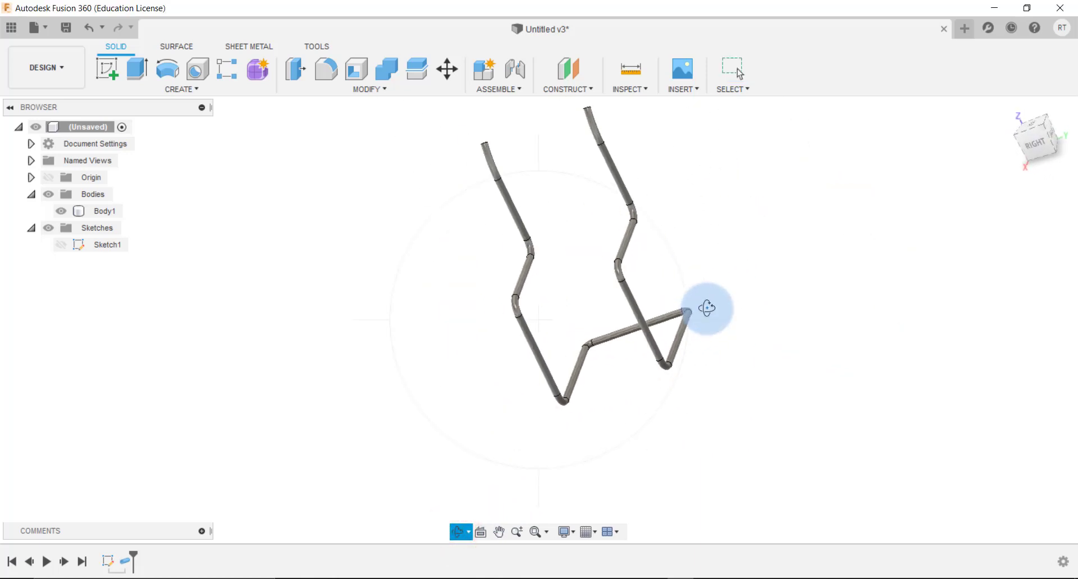
pyautogui.moveTo(707, 307)
pyautogui.mouseDown()
pyautogui.moveTo(645, 241)
pyautogui.moveTo(706, 217)
pyautogui.moveTo(664, 229)
pyautogui.moveTo(659, 214)
pyautogui.moveTo(626, 227)
pyautogui.mouseUp()
pyautogui.click(1036, 141)
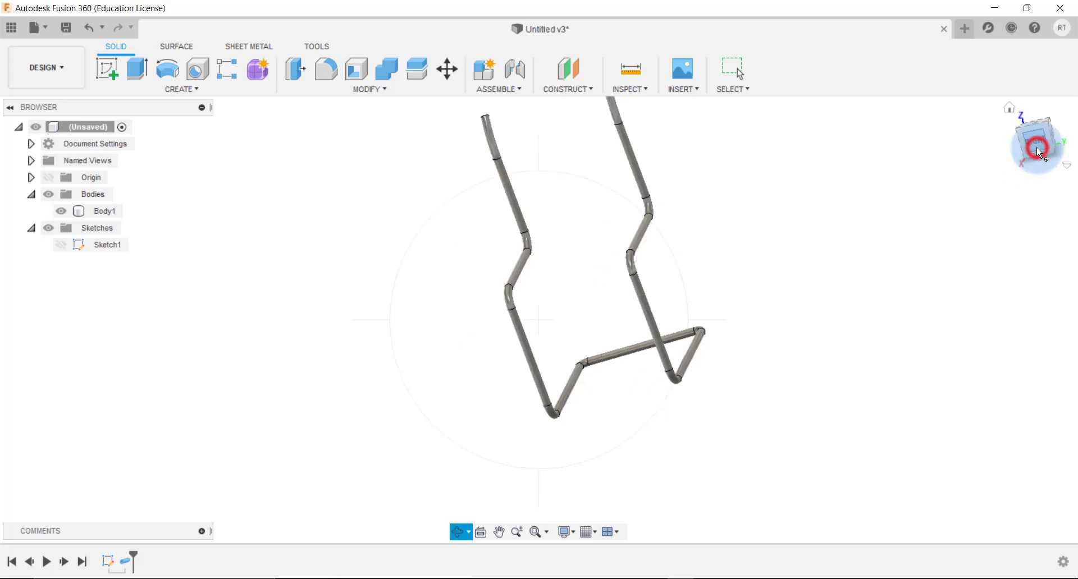
pyautogui.moveTo(769, 239); pyautogui.dragTo(791, 272)
pyautogui.moveTo(791, 273); pyautogui.dragTo(788, 300, button='middle')
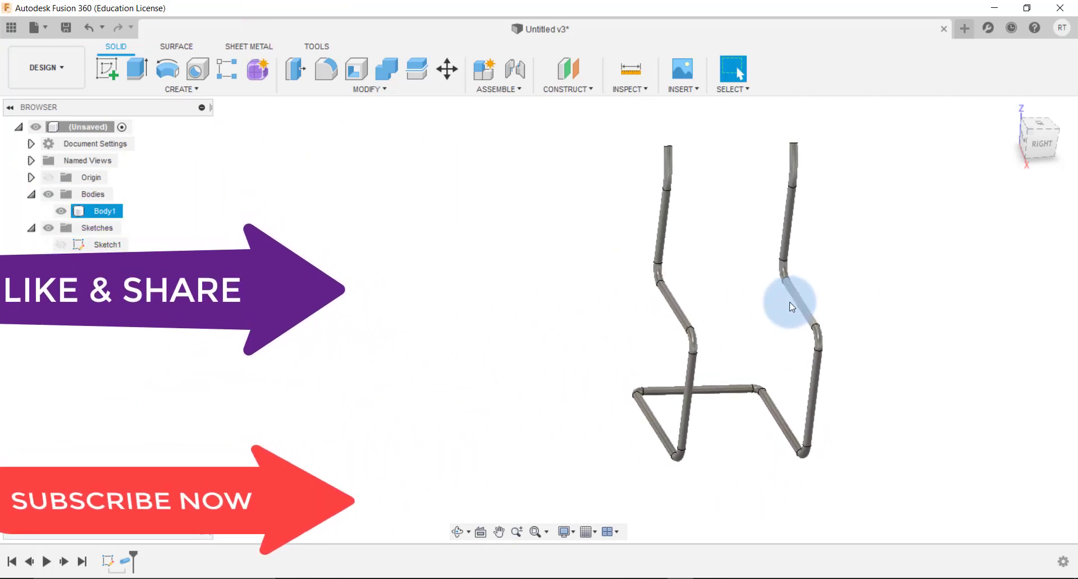